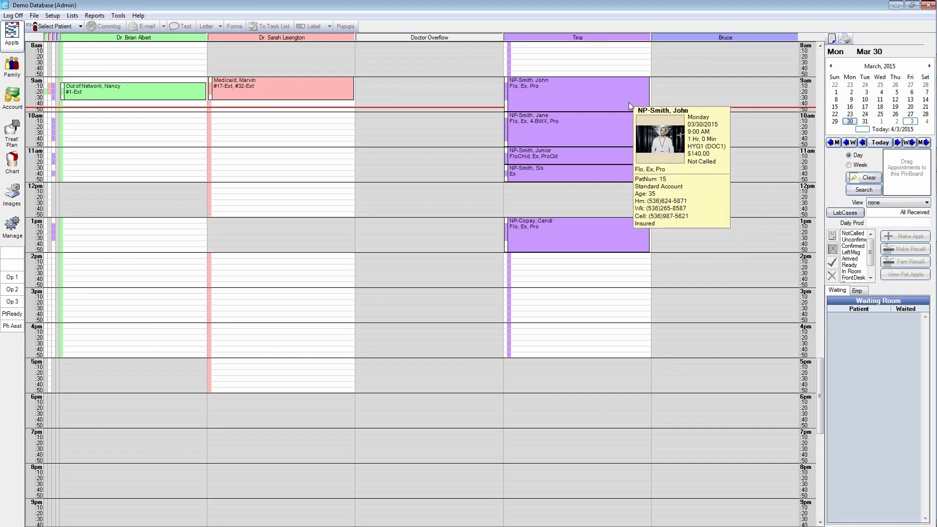
# Step: Review the hygiene patients' appointment summaries and open the 1:00 PM appointment's details, closing them without changes
pyautogui.moveTo(618, 121)
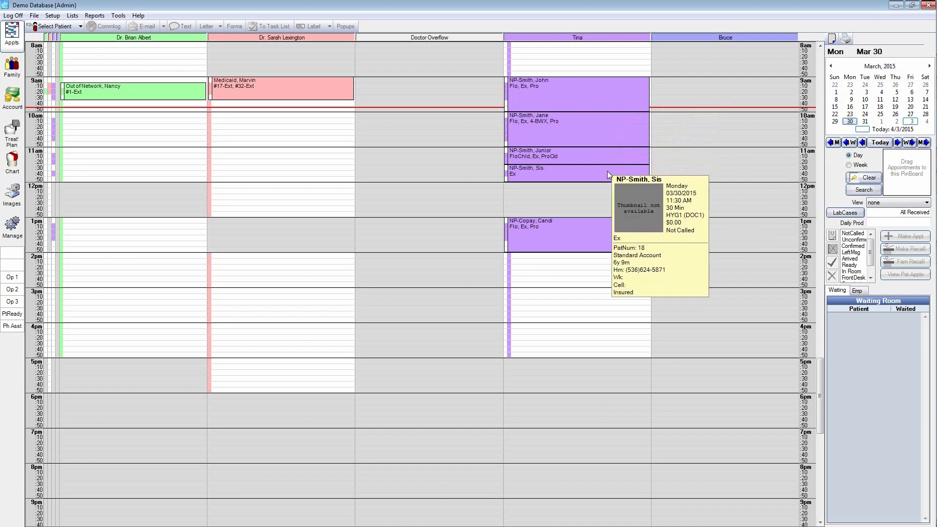
pyautogui.moveTo(602, 221)
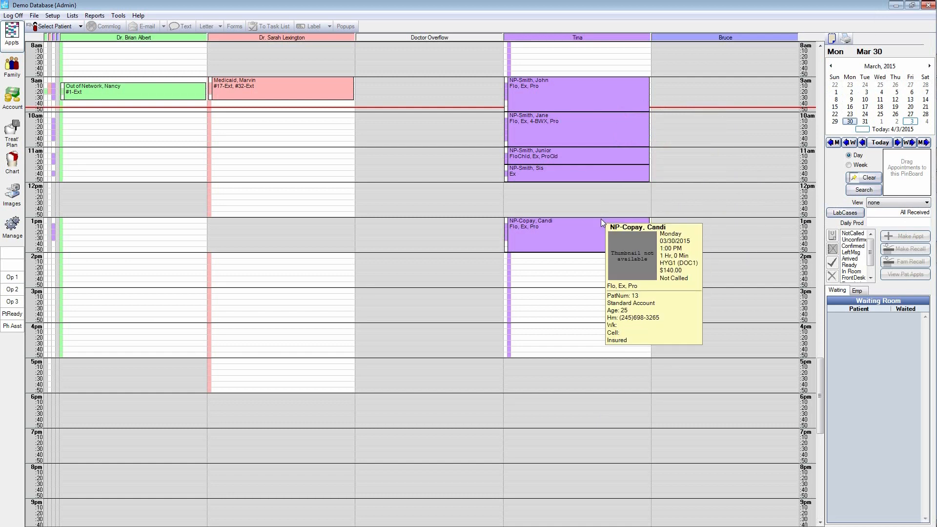
pyautogui.click(595, 228)
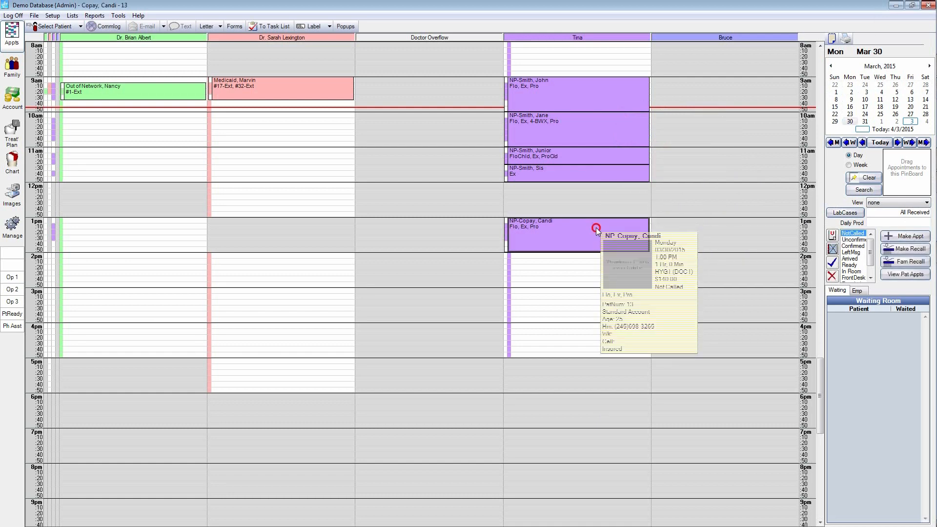
pyautogui.doubleClick(596, 228)
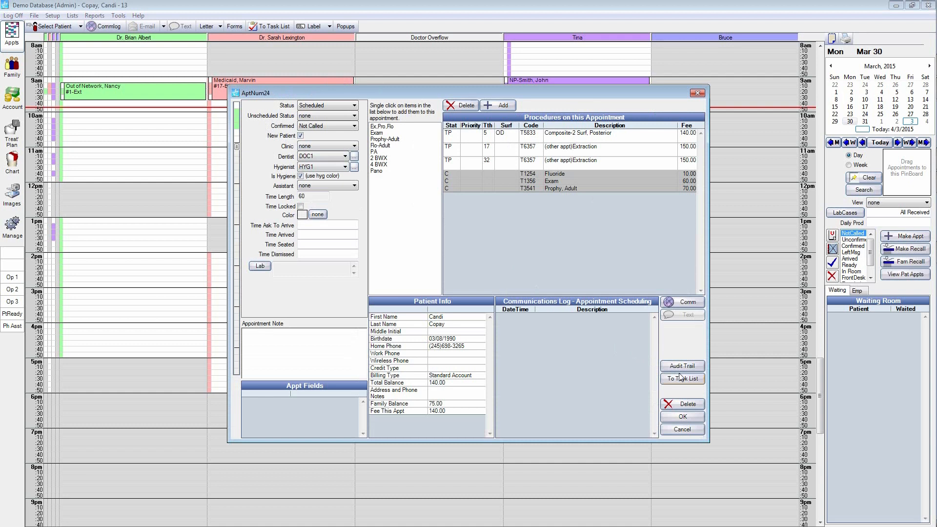
pyautogui.click(682, 430)
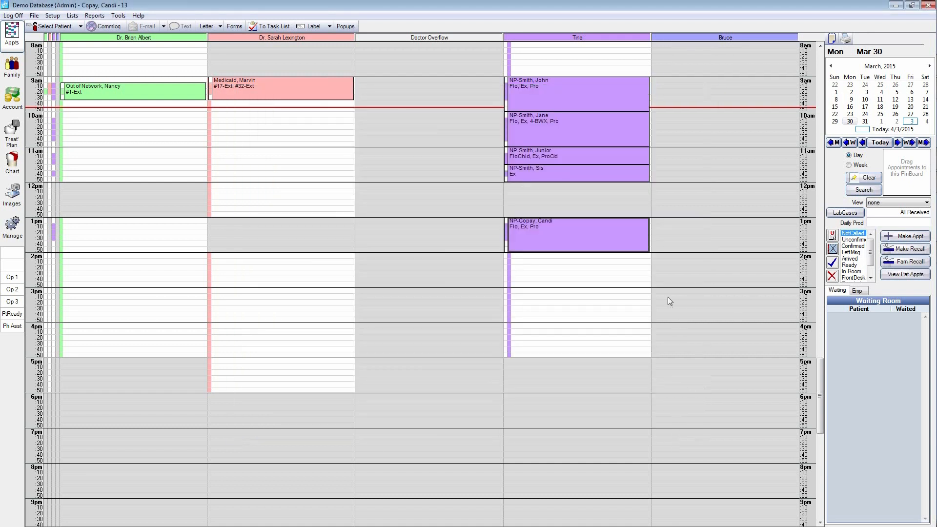
# Step: Reschedule the 1:00 PM hygiene appointment to Thursday, April 2, 2015 at 2:10 PM in the same operatory using the pinboard
pyautogui.moveTo(592, 234); pyautogui.dragTo(884, 179)
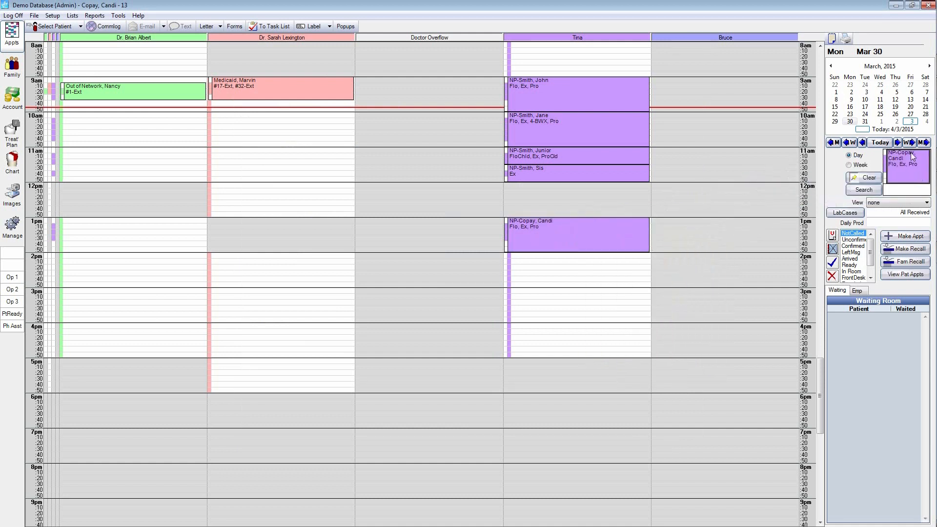
pyautogui.click(896, 121)
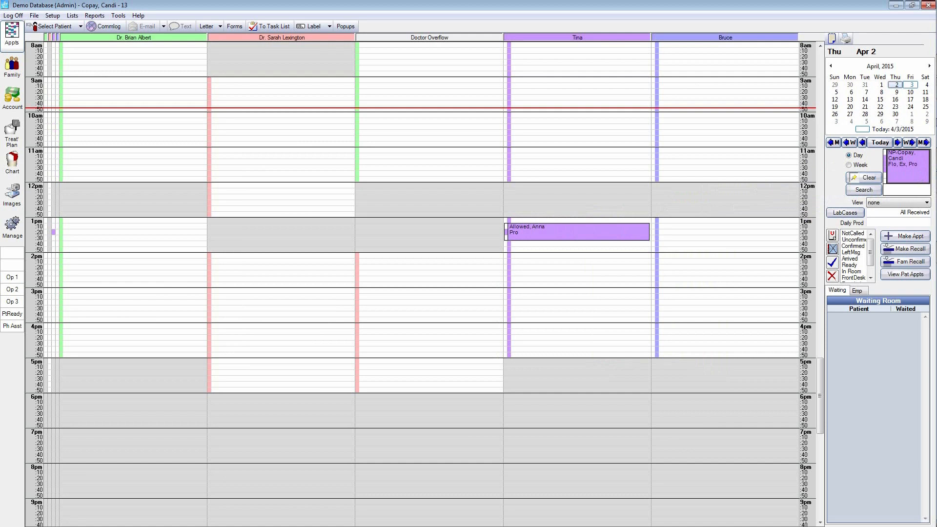
pyautogui.moveTo(896, 162); pyautogui.dragTo(519, 268)
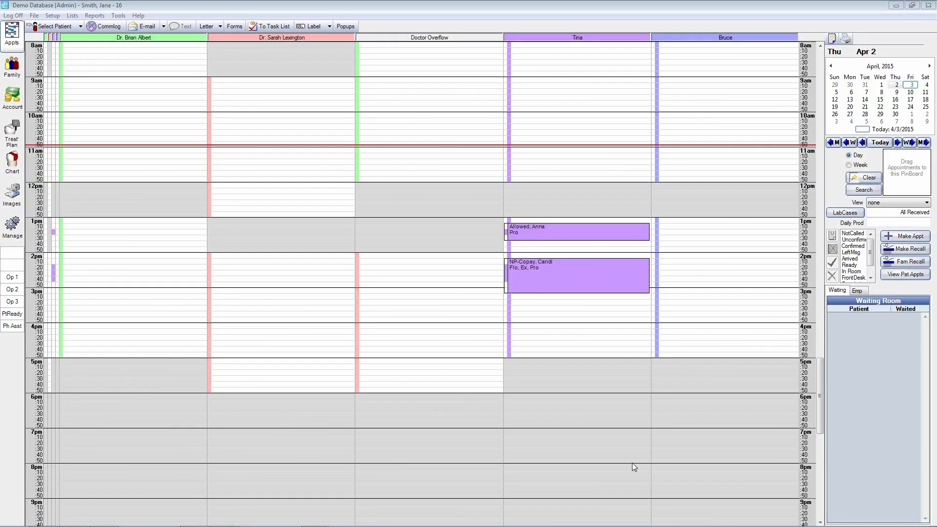
# Step: Review the selected patient's personal information record in the Family module and close it without changes
pyautogui.click(12, 71)
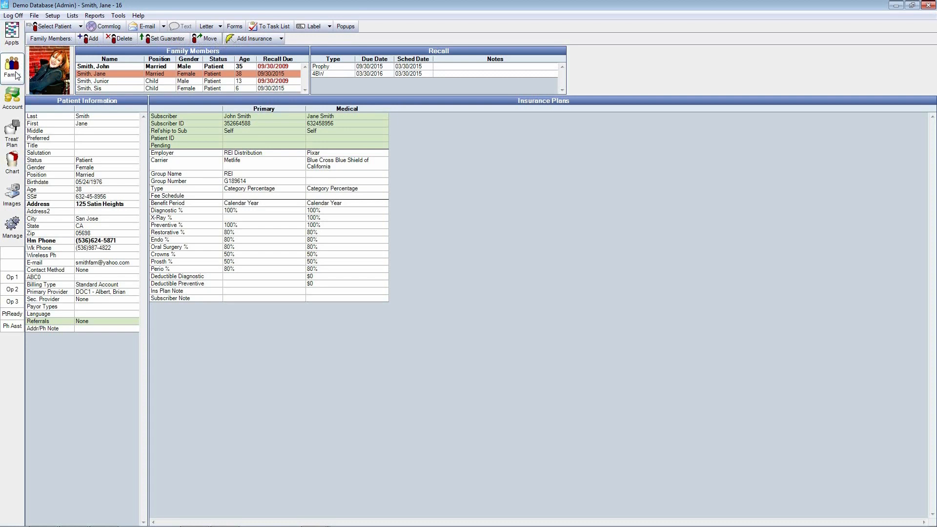
pyautogui.doubleClick(102, 145)
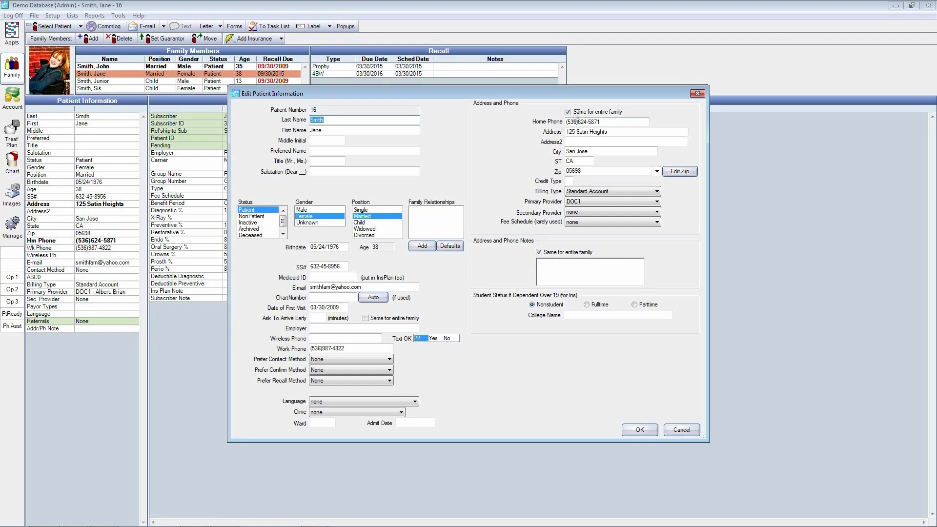
pyautogui.click(689, 430)
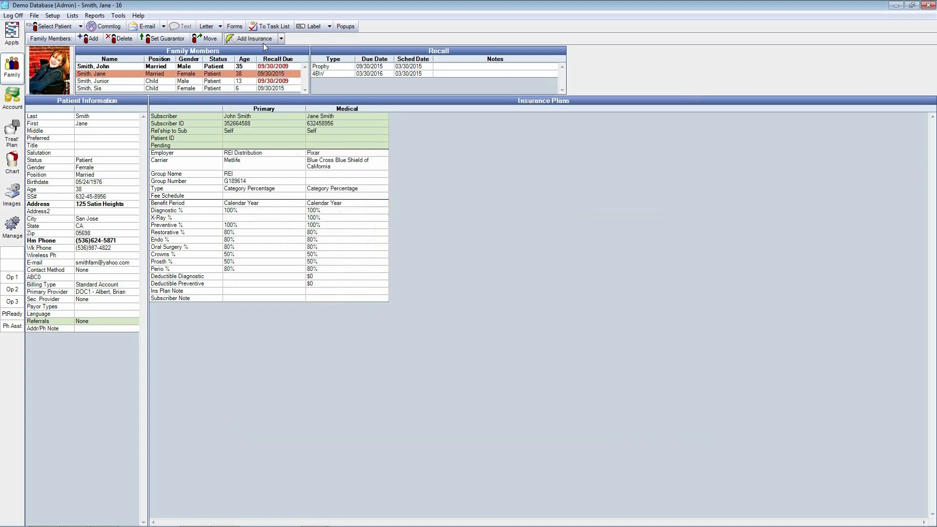
# Step: Open the patient's primary Metlife insurance plan and browse the list of electronic payer IDs without choosing one
pyautogui.doubleClick(275, 175)
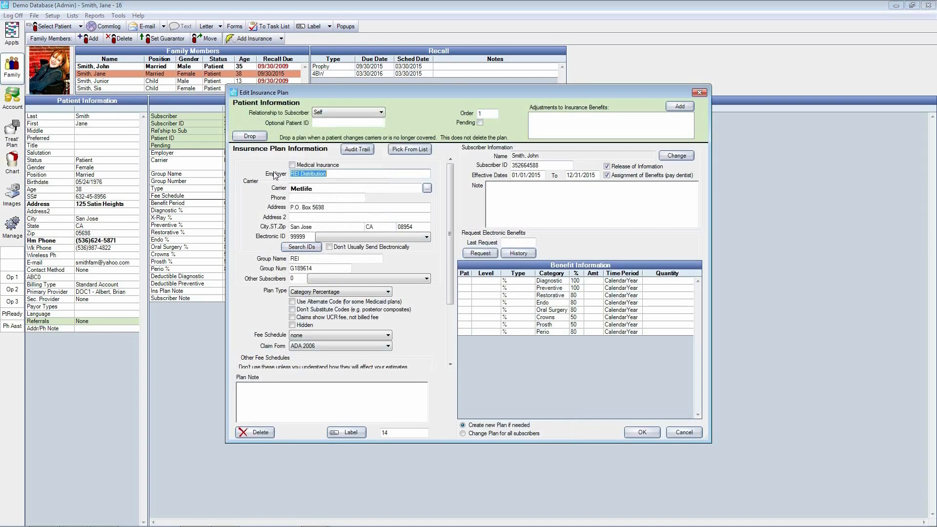
pyautogui.click(302, 247)
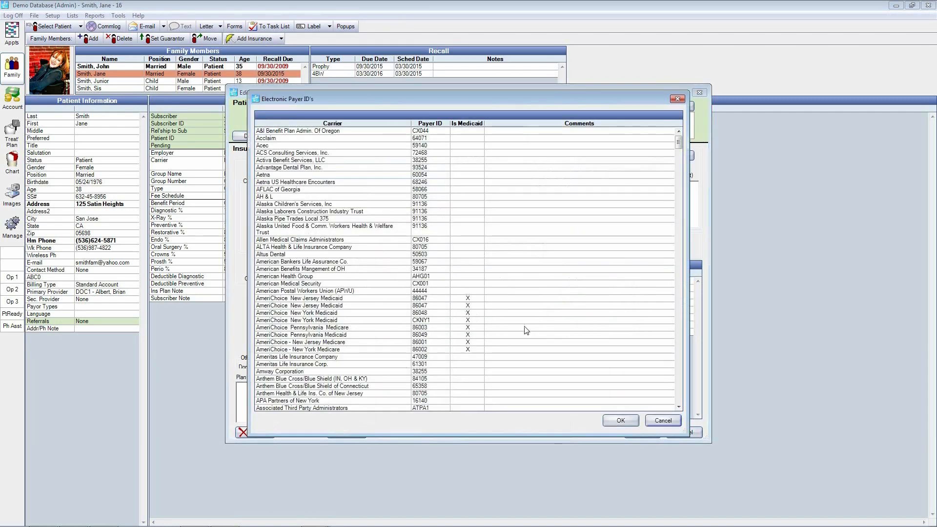
pyautogui.scroll(-3, 545, 333)
pyautogui.scroll(-5, 546, 334)
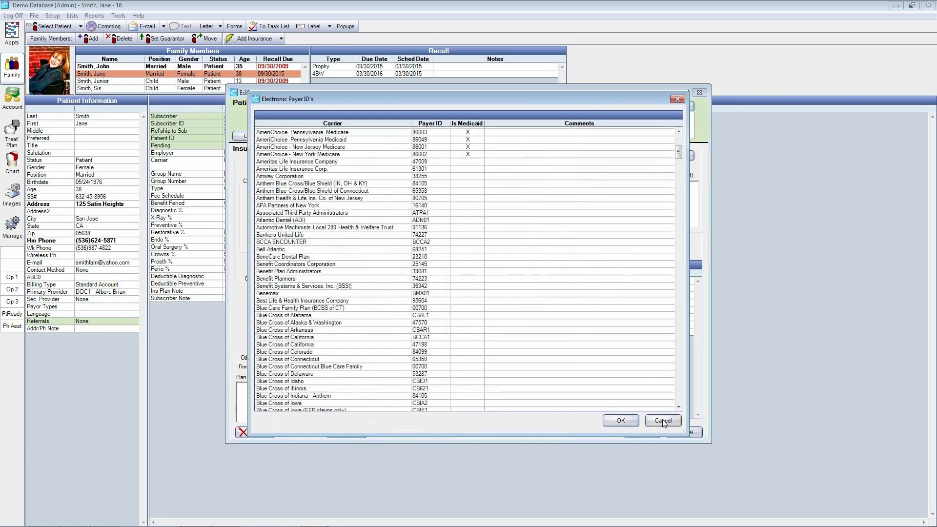
pyautogui.click(663, 421)
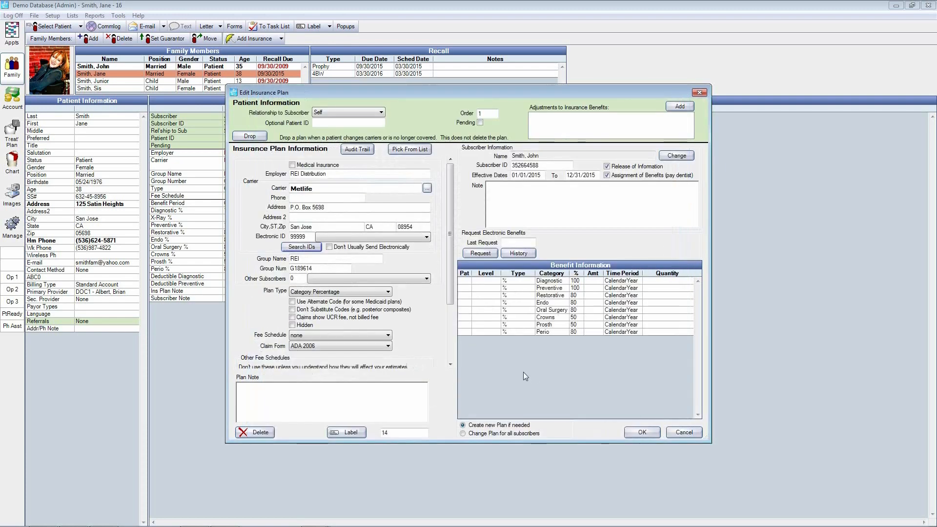
# Step: Examine the plan's benefit details and available claim forms, and close the insurance plan without saving changes
pyautogui.doubleClick(489, 304)
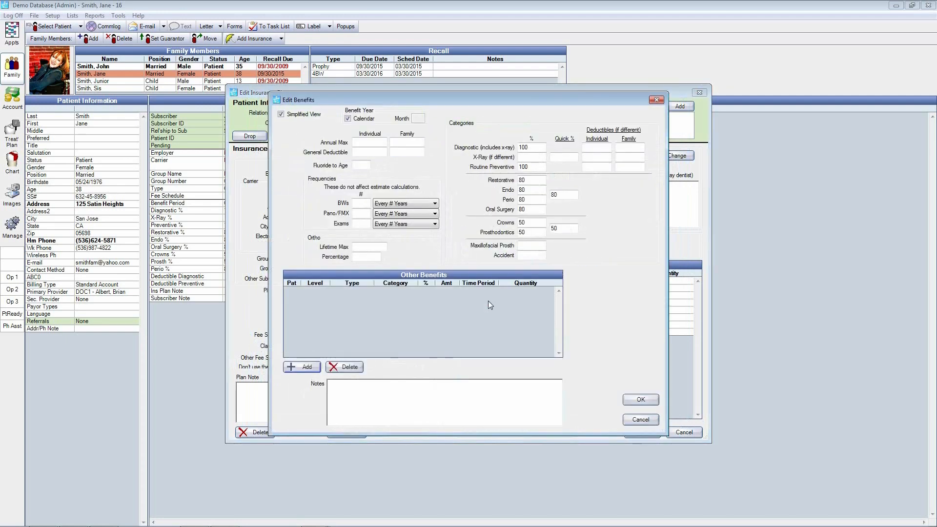
pyautogui.click(638, 420)
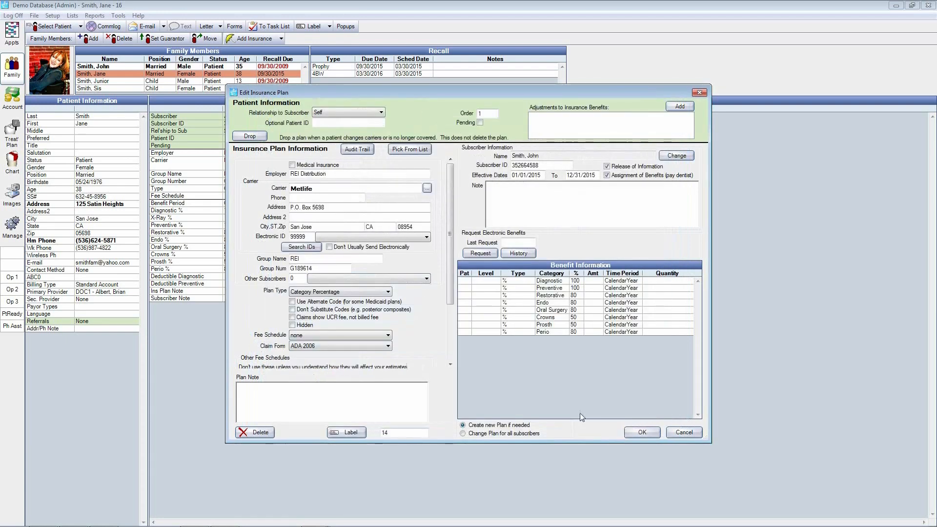
pyautogui.click(388, 347)
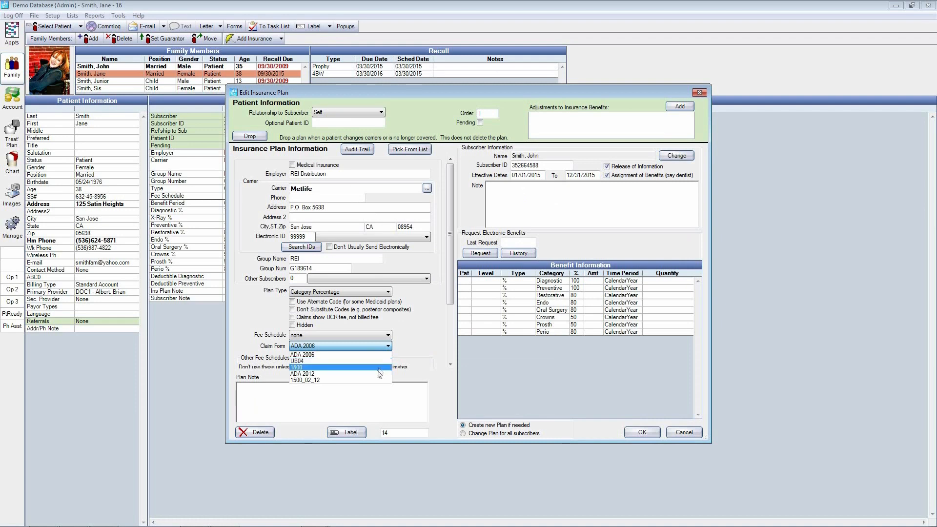
pyautogui.click(437, 405)
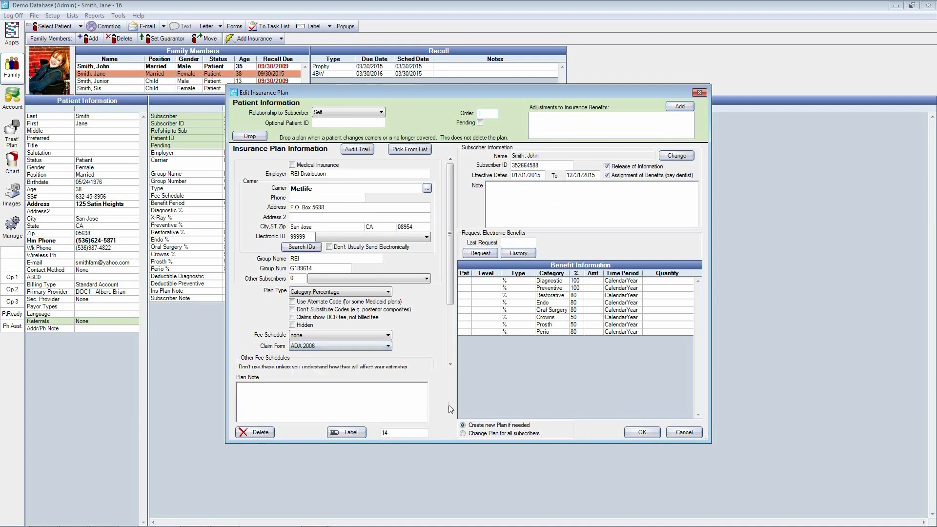
pyautogui.click(682, 433)
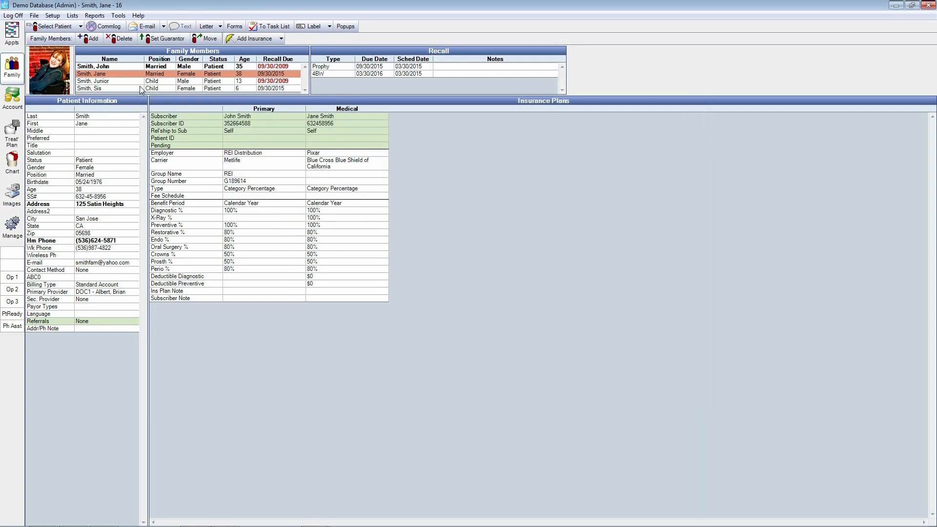
# Step: Add a family member with the default information and attach the guarantor's existing Metlife plan, with the guarantor as subscriber
pyautogui.click(91, 41)
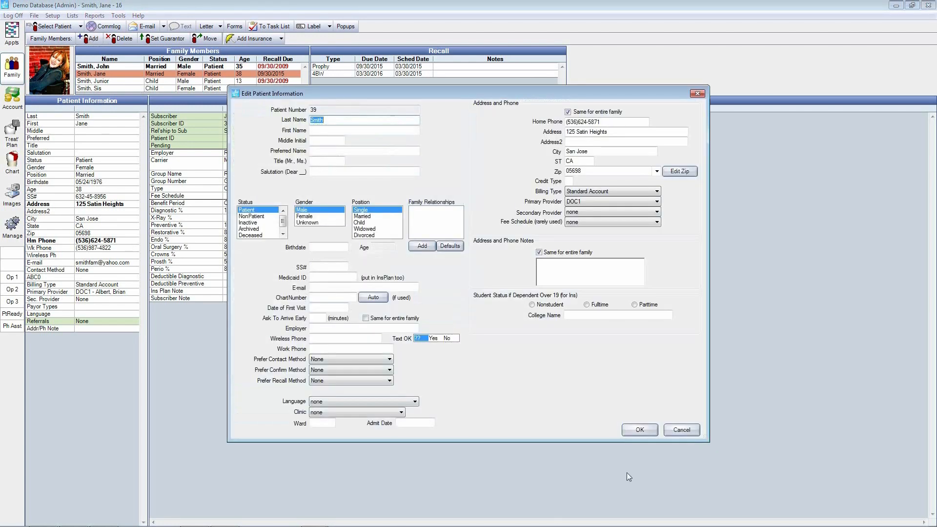
pyautogui.click(639, 430)
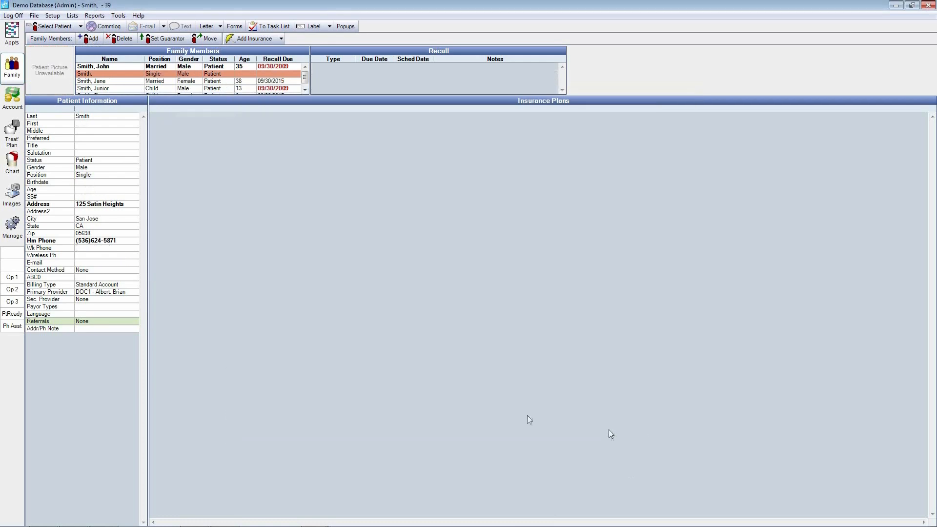
pyautogui.click(252, 41)
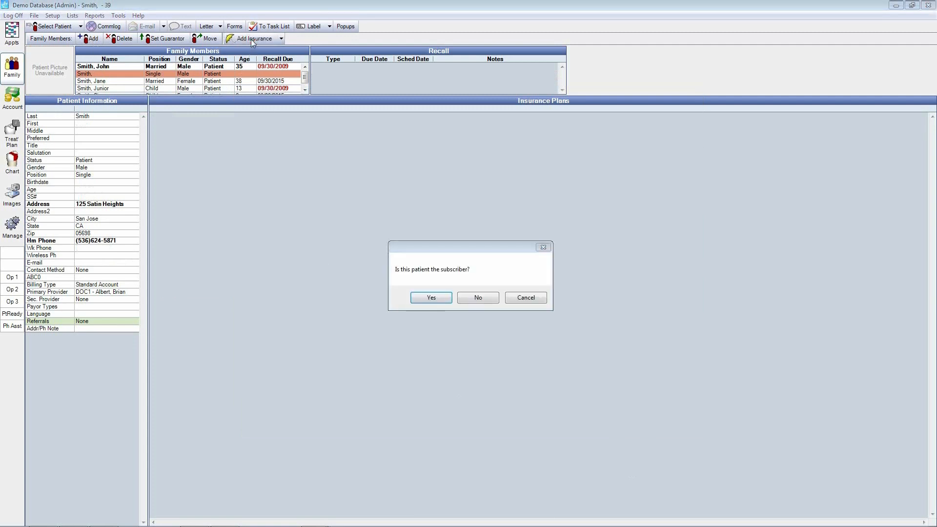
pyautogui.click(479, 297)
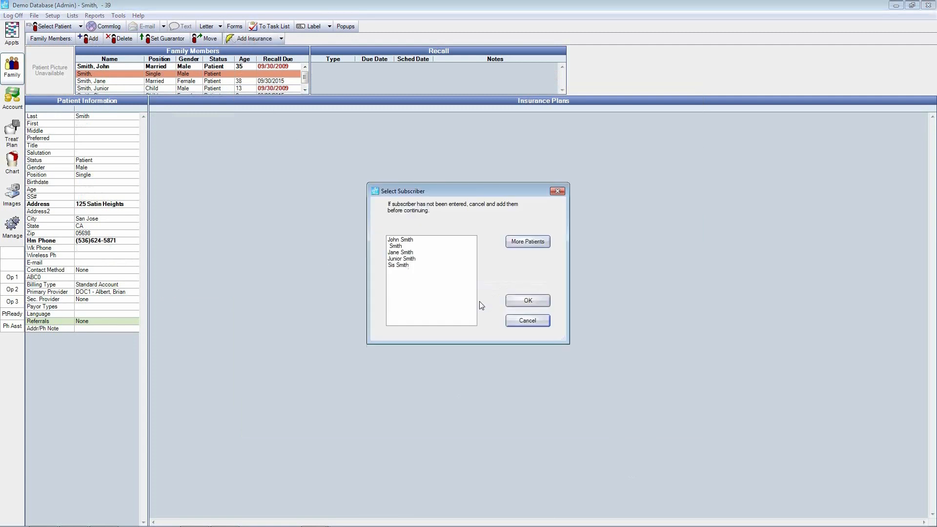
pyautogui.doubleClick(408, 239)
pyautogui.doubleClick(415, 220)
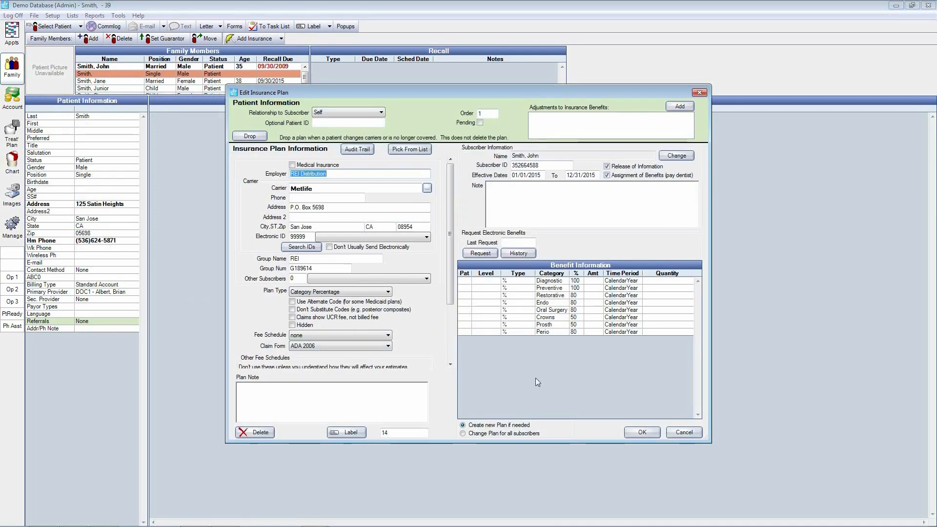
pyautogui.click(640, 432)
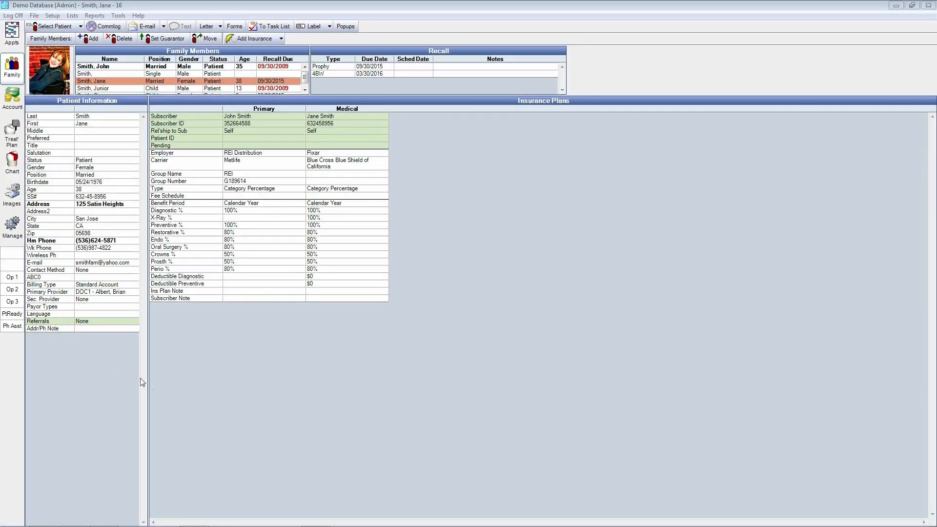
# Step: Mark tooth 16 as missing in the patient's tooth chart
pyautogui.click(14, 166)
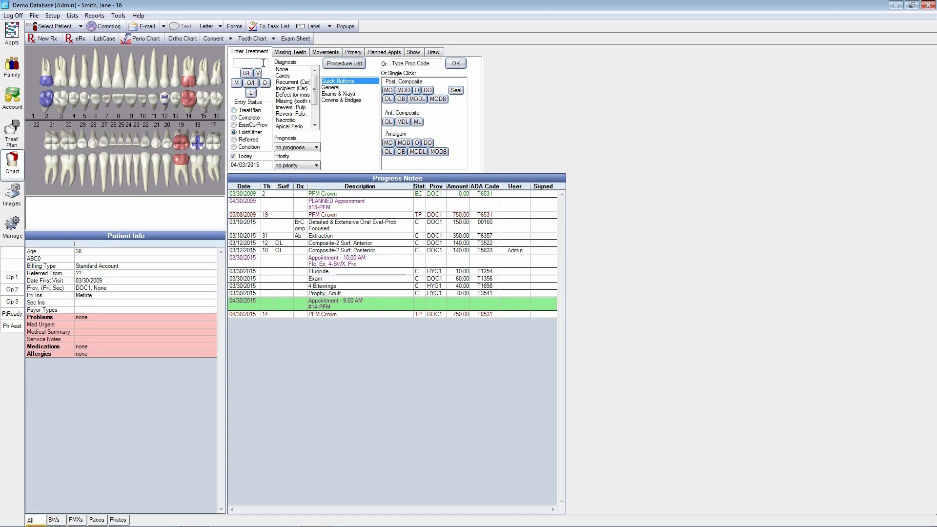
pyautogui.click(292, 52)
pyautogui.click(215, 115)
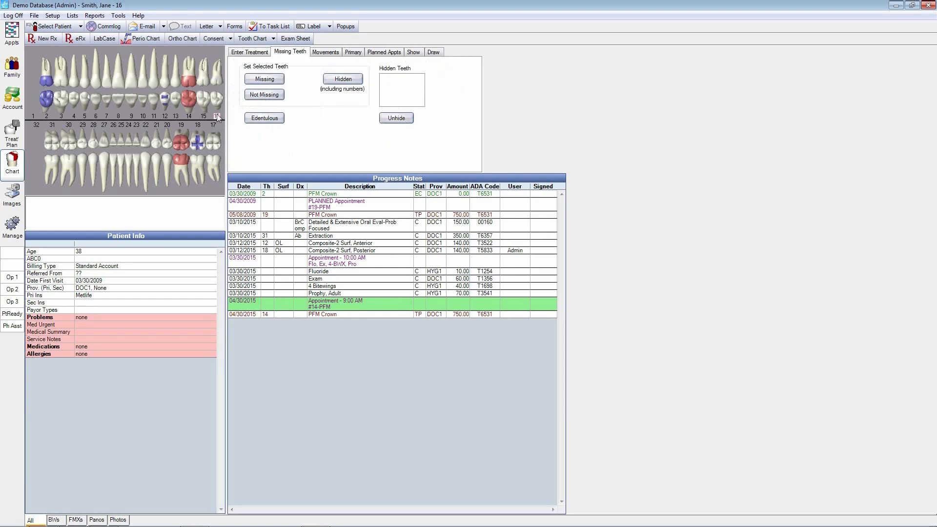
pyautogui.click(270, 80)
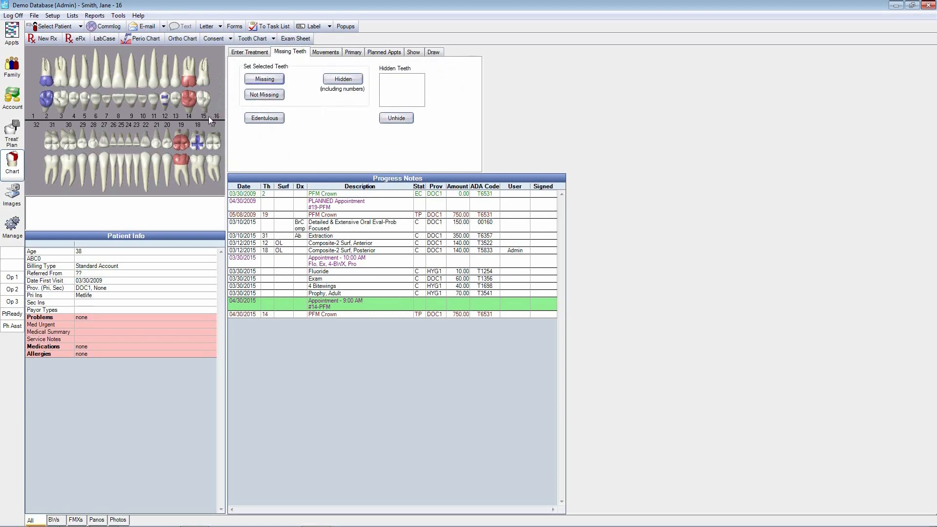
# Step: Try rotating tooth 15 by two increments on the tooth chart and turn it back
pyautogui.click(326, 52)
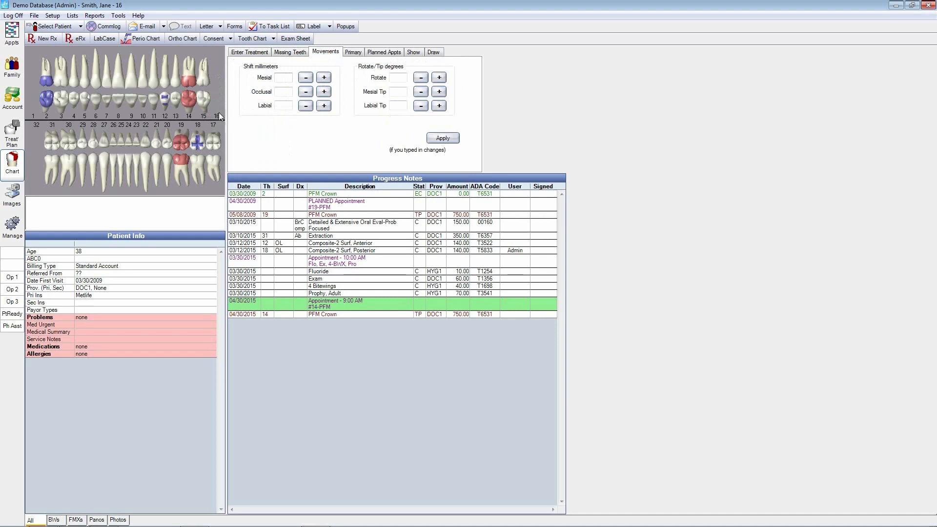
pyautogui.click(202, 115)
pyautogui.click(439, 78)
pyautogui.click(440, 77)
pyautogui.click(420, 77)
pyautogui.click(420, 77)
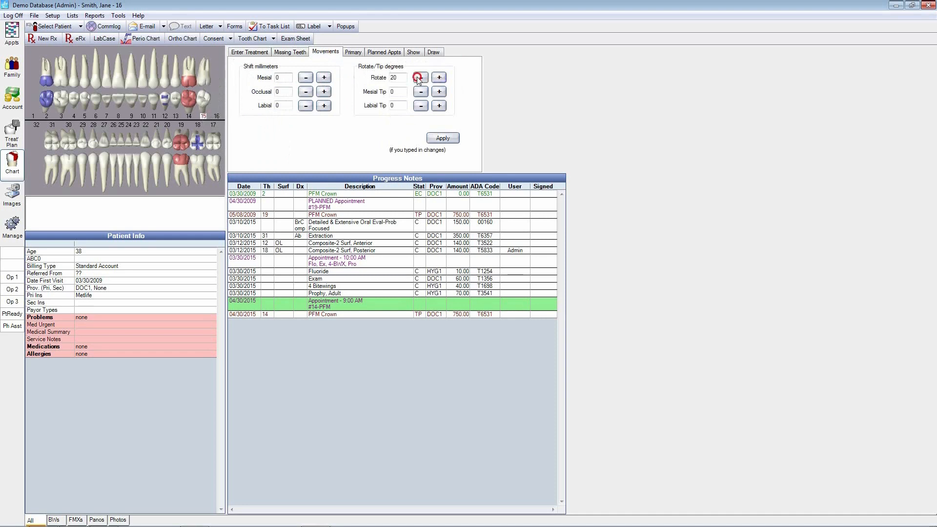
# Step: Try setting all teeth to primary and restore them all to permanent
pyautogui.click(354, 52)
pyautogui.click(339, 95)
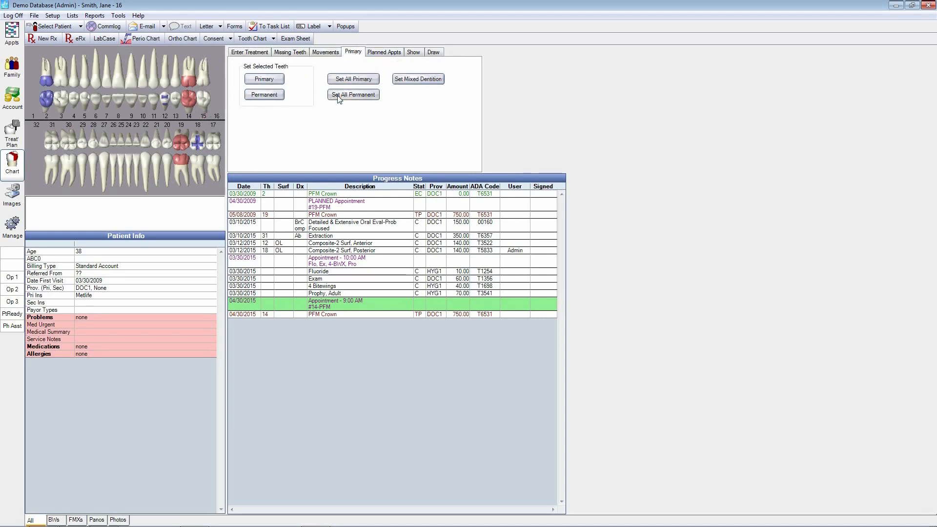
pyautogui.click(339, 95)
pyautogui.click(354, 79)
pyautogui.click(352, 95)
# Step: Draw a small blue pen mark on tooth 15 and return to the pointer mode
pyautogui.click(434, 52)
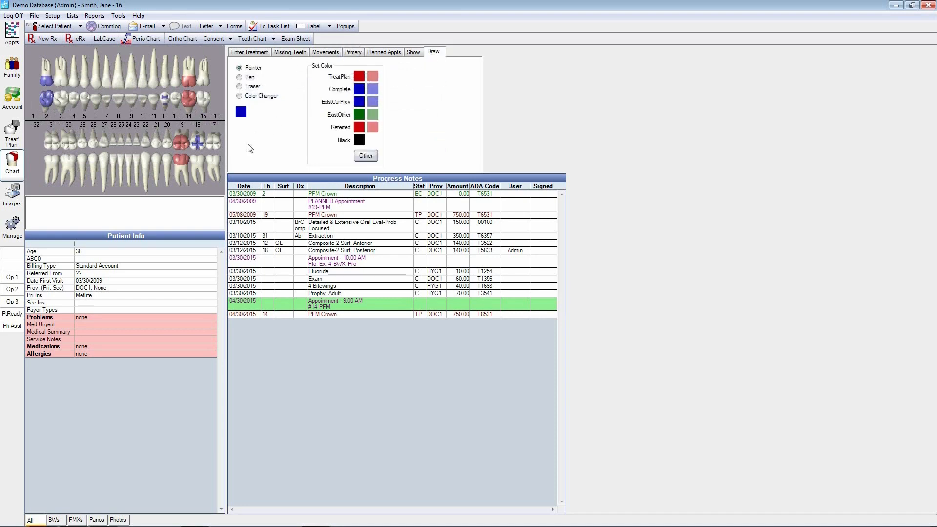
pyautogui.click(239, 77)
pyautogui.click(202, 107)
pyautogui.moveTo(202, 106); pyautogui.dragTo(202, 103)
pyautogui.click(239, 68)
# Step: View the patient's planned appointments and the form for a new one, cancelling it without adding anything
pyautogui.click(389, 53)
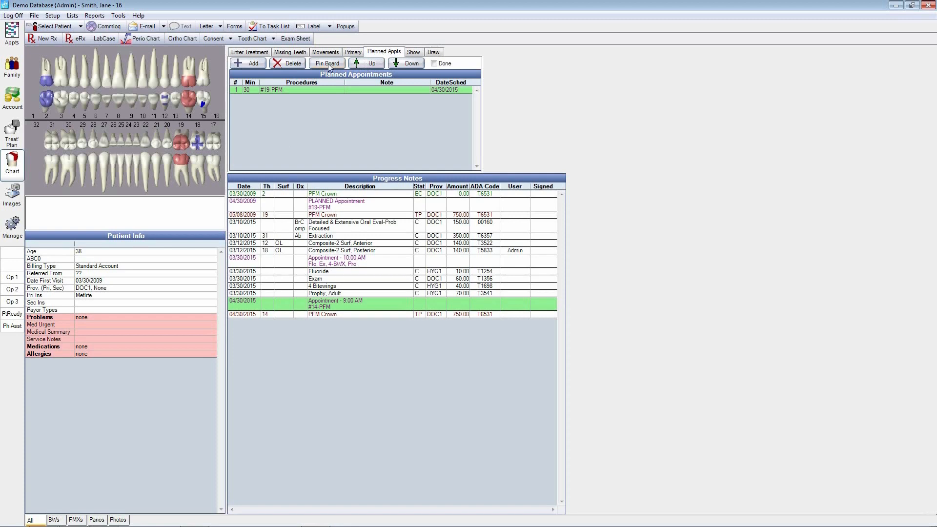
pyautogui.click(252, 65)
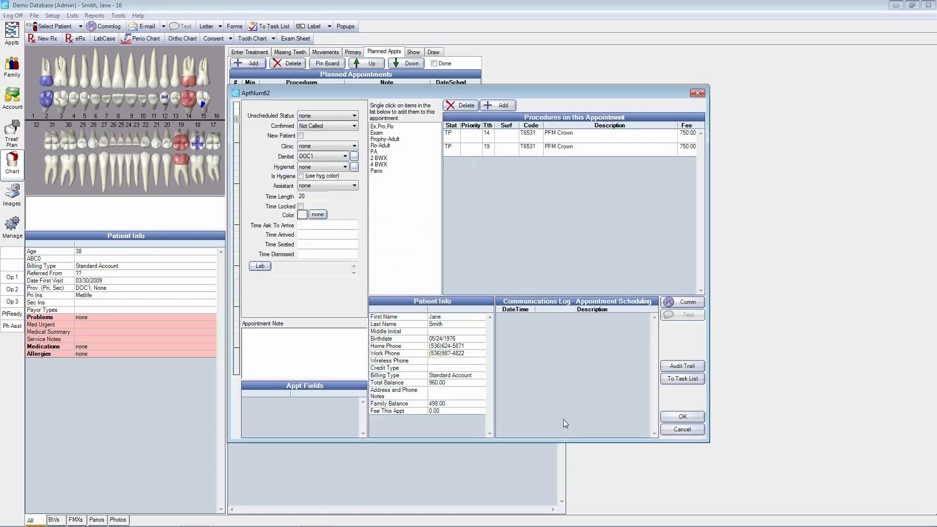
pyautogui.click(694, 432)
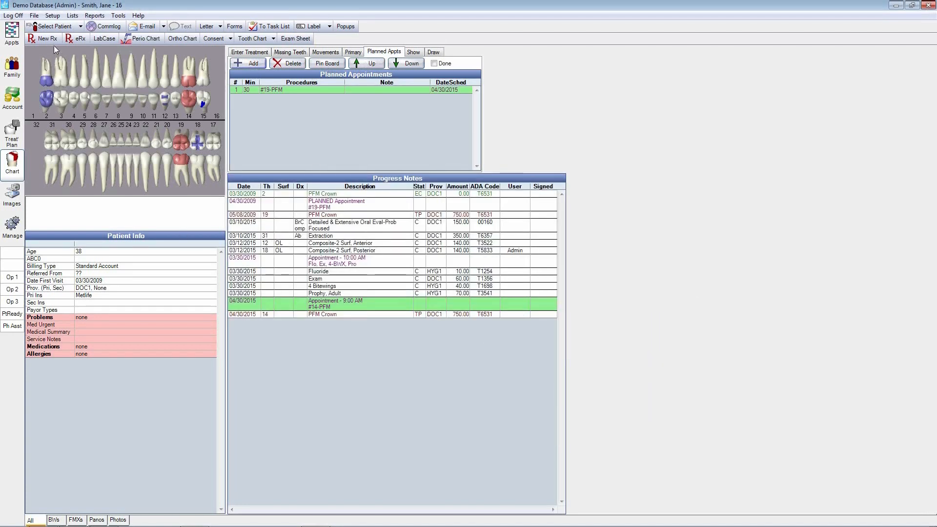
# Step: View a blank lab case form and the patient's perio chart, closing both without entering anything
pyautogui.click(103, 42)
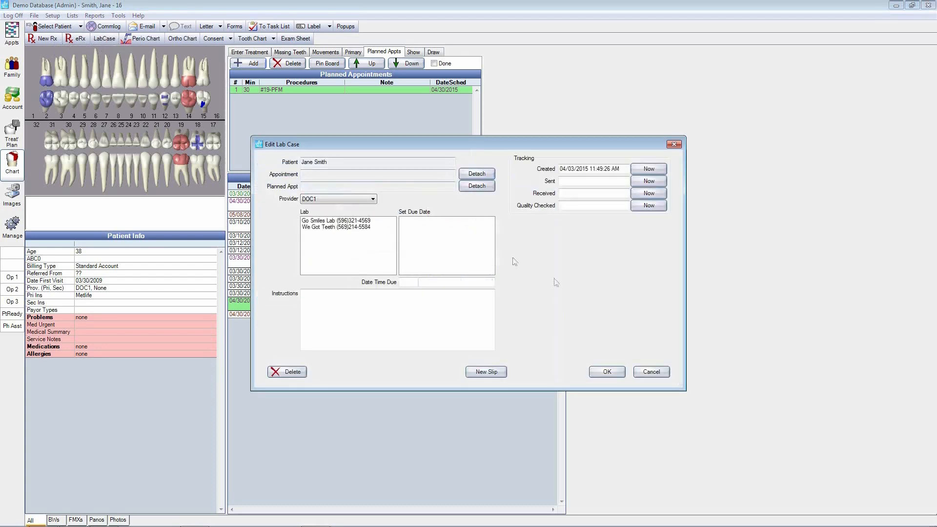
pyautogui.click(650, 373)
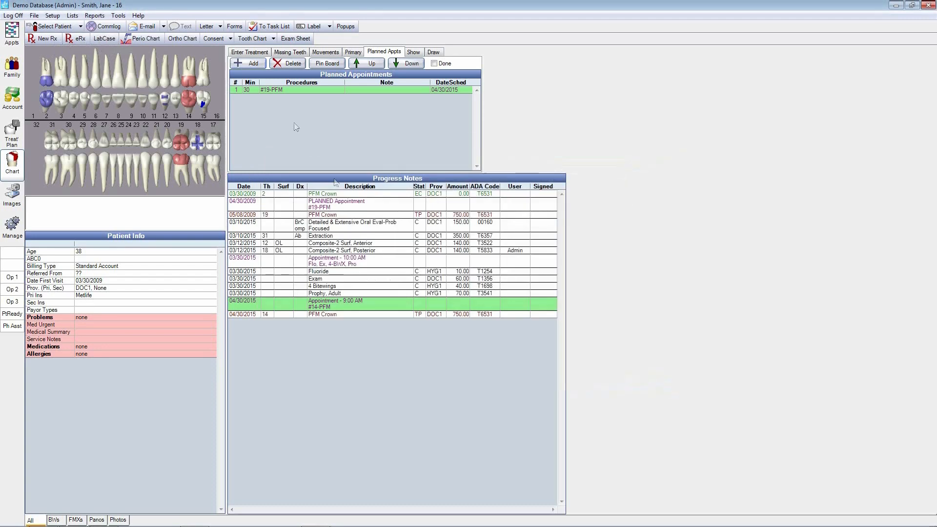
pyautogui.click(147, 39)
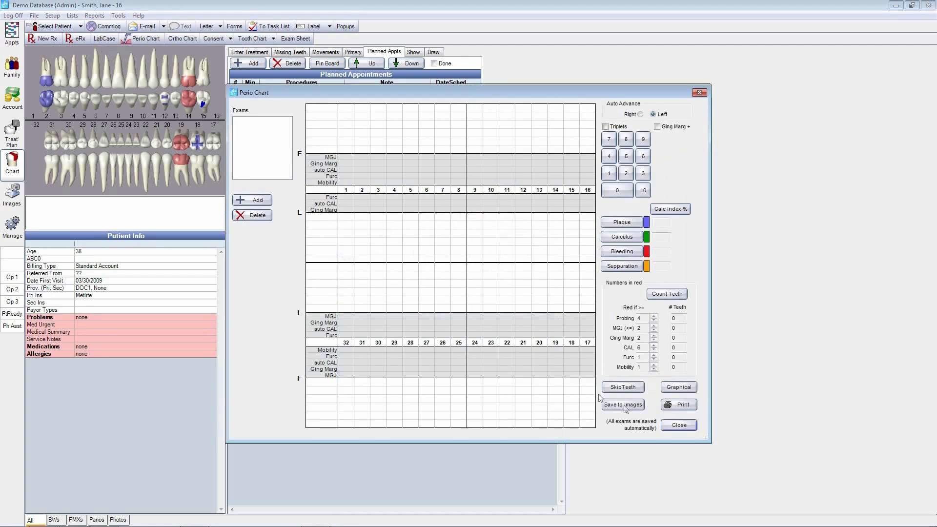
pyautogui.click(677, 429)
# Step: View the Extraction Consent sheet for the patient and cancel it without filling it in
pyautogui.click(221, 38)
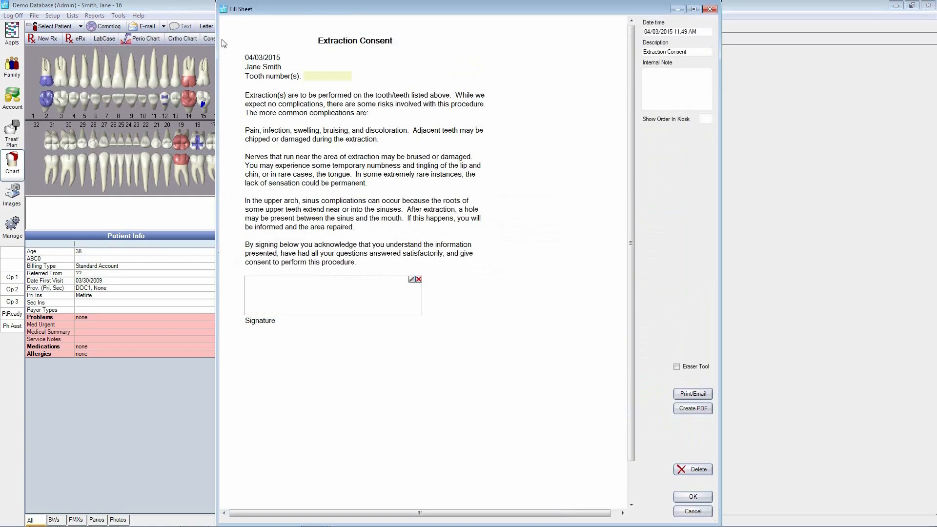
pyautogui.click(696, 516)
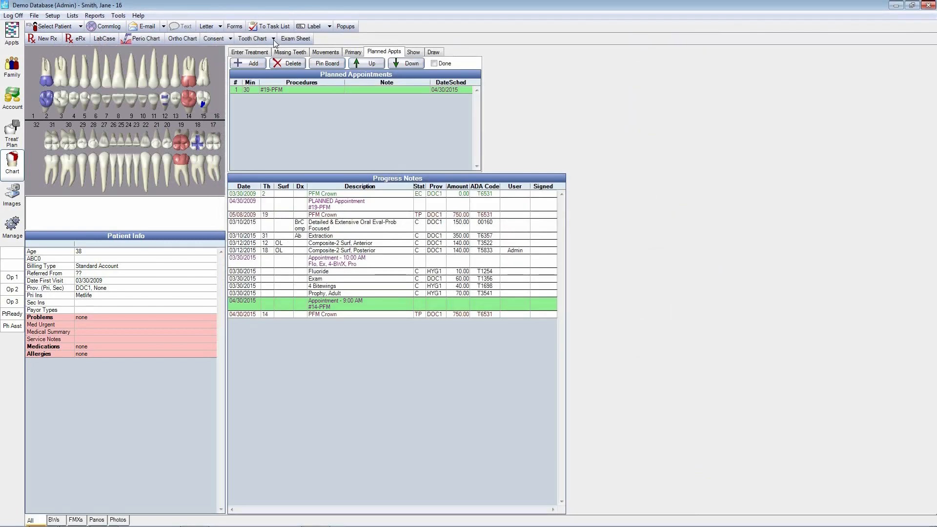
# Step: Chart a completed Composite-2 Surf, Posterior procedure on the L surface of tooth 17, chosen from the procedure list
pyautogui.click(262, 53)
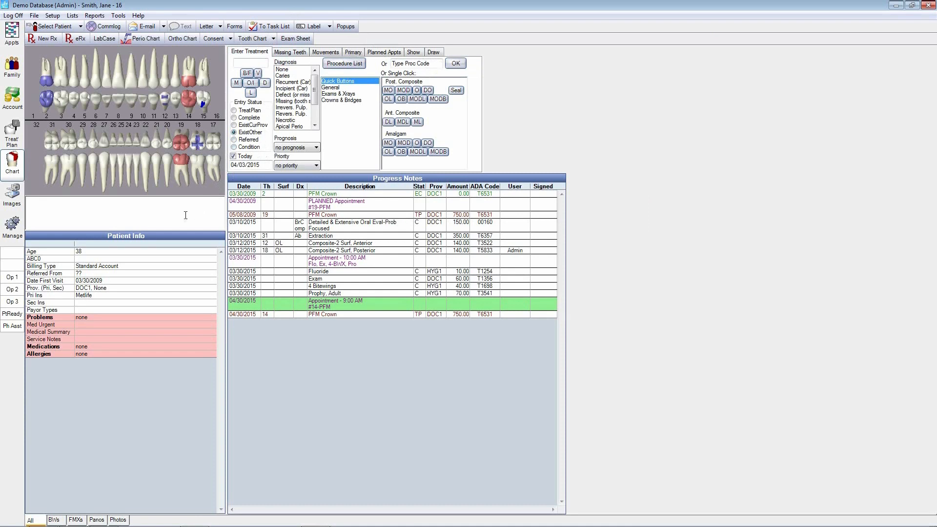
pyautogui.click(219, 147)
pyautogui.click(251, 93)
pyautogui.click(235, 118)
pyautogui.click(406, 65)
pyautogui.click(350, 67)
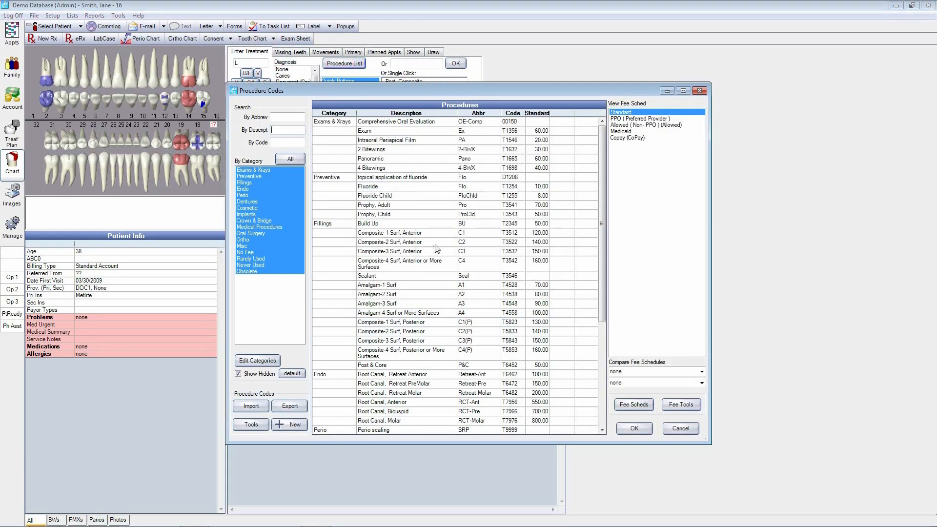
pyautogui.doubleClick(423, 331)
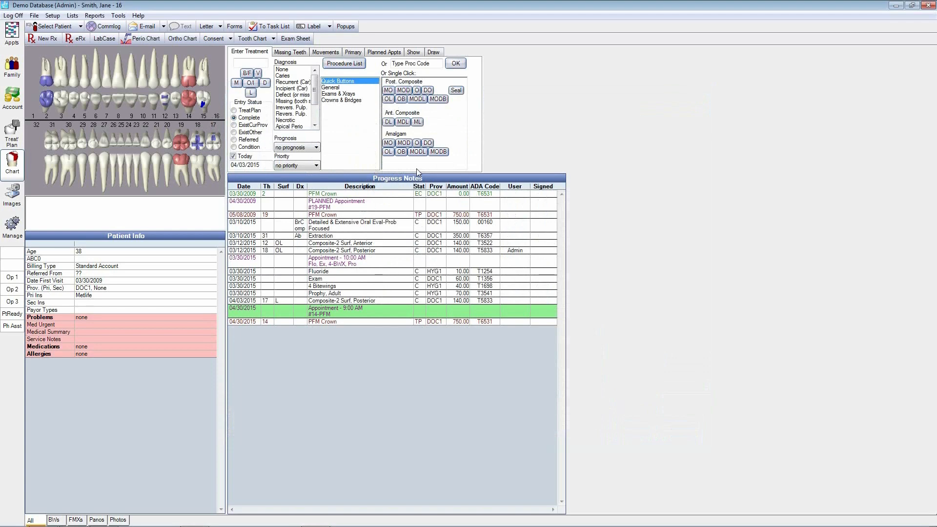
# Step: View the details of tooth 17's composite procedure without saving changes, and look at the Tooth Chart options
pyautogui.click(381, 301)
pyautogui.doubleClick(382, 301)
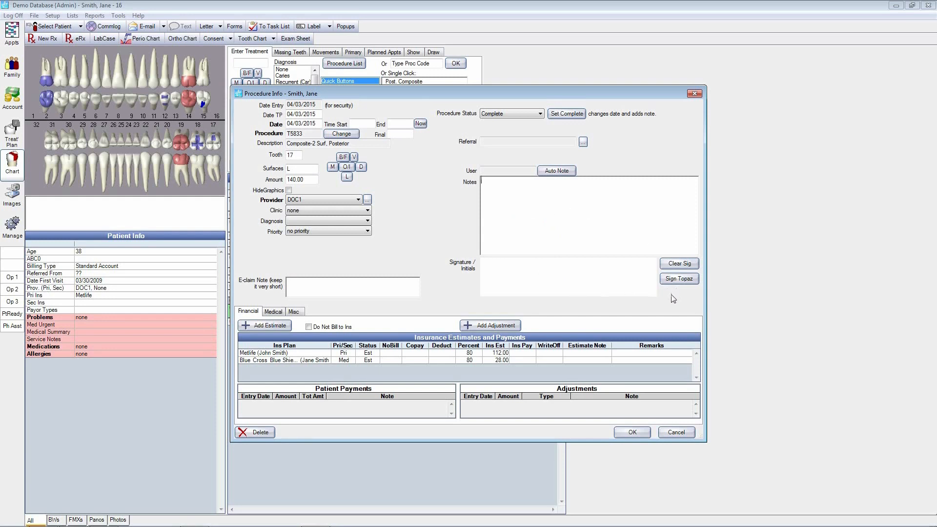
pyautogui.click(676, 433)
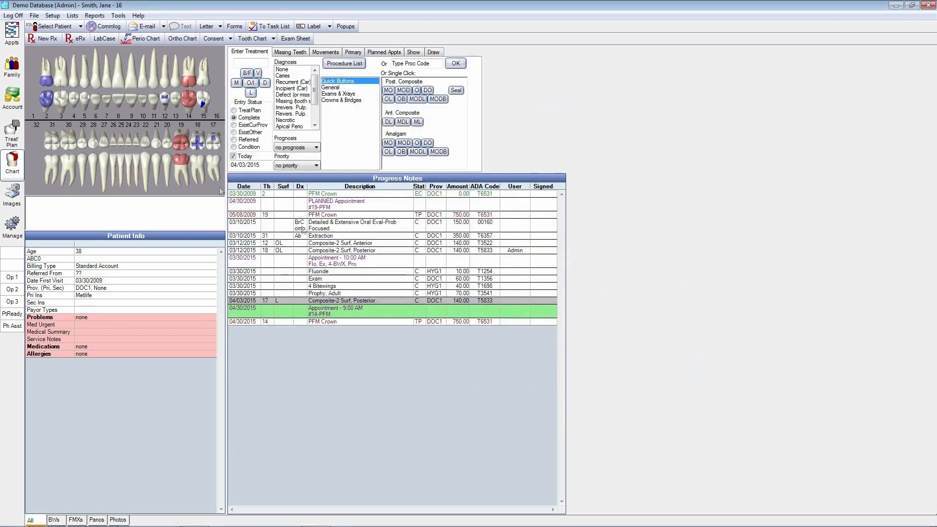
pyautogui.click(272, 40)
pyautogui.click(268, 54)
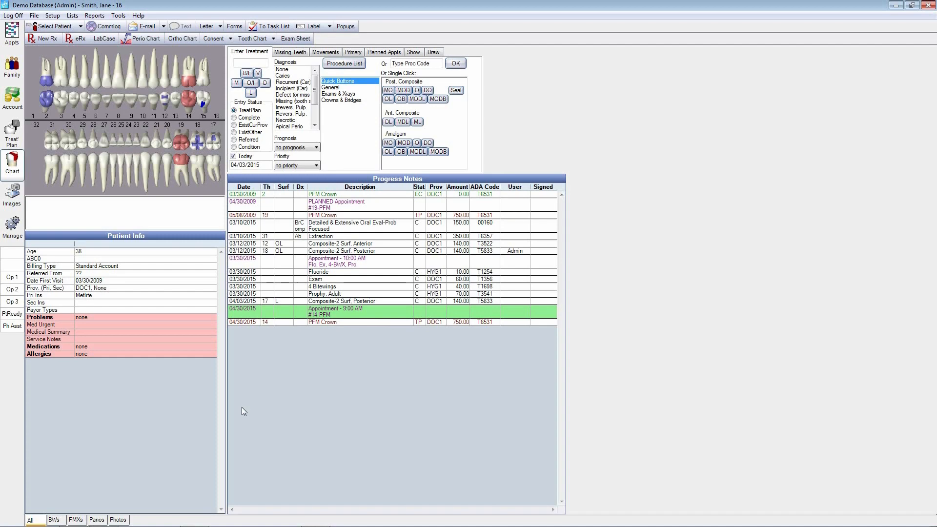
# Step: Create a preauthorization from the treatment plan for tooth 14's PFM Crown under the Metlife plan, with relationship Spouse and attachments sent electronically
pyautogui.click(12, 141)
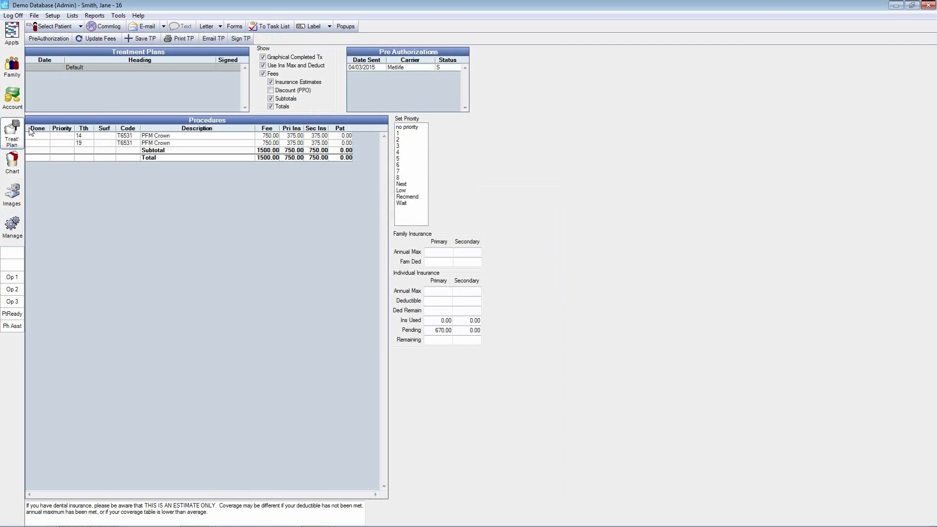
pyautogui.click(34, 137)
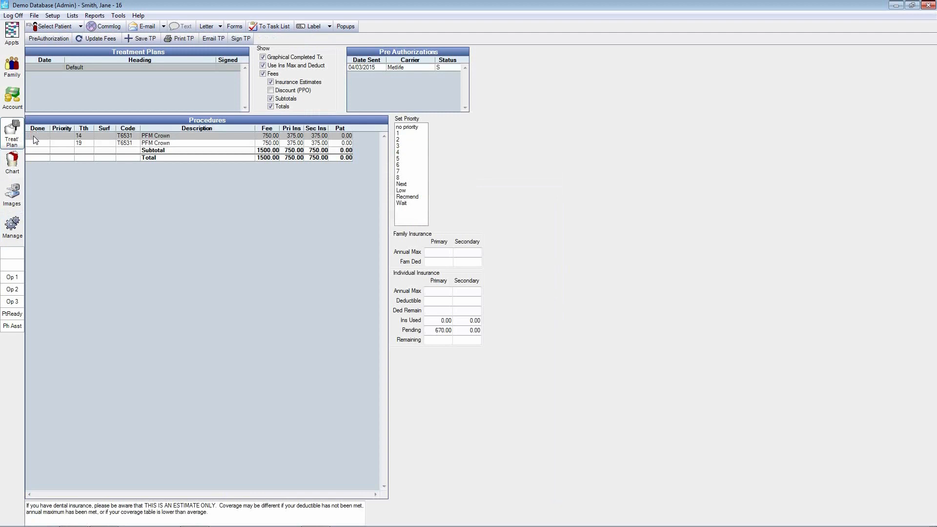
pyautogui.click(49, 38)
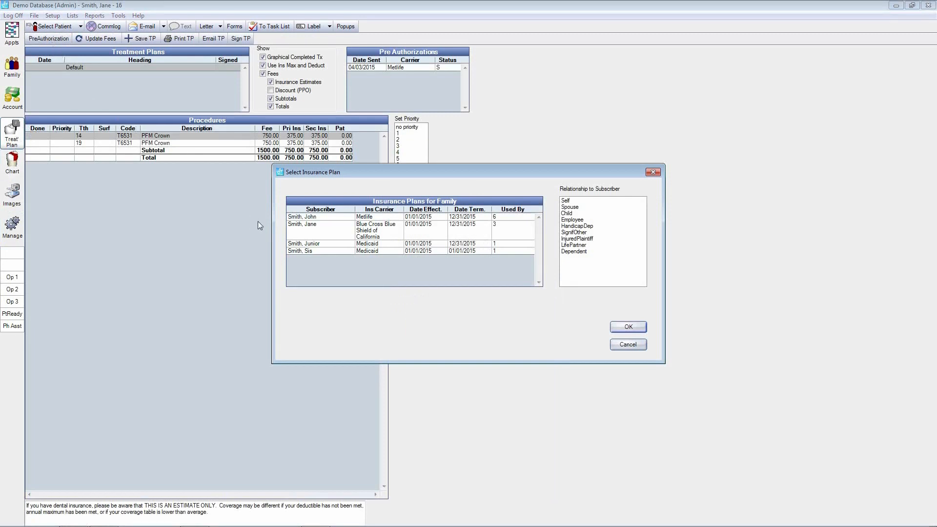
pyautogui.click(365, 219)
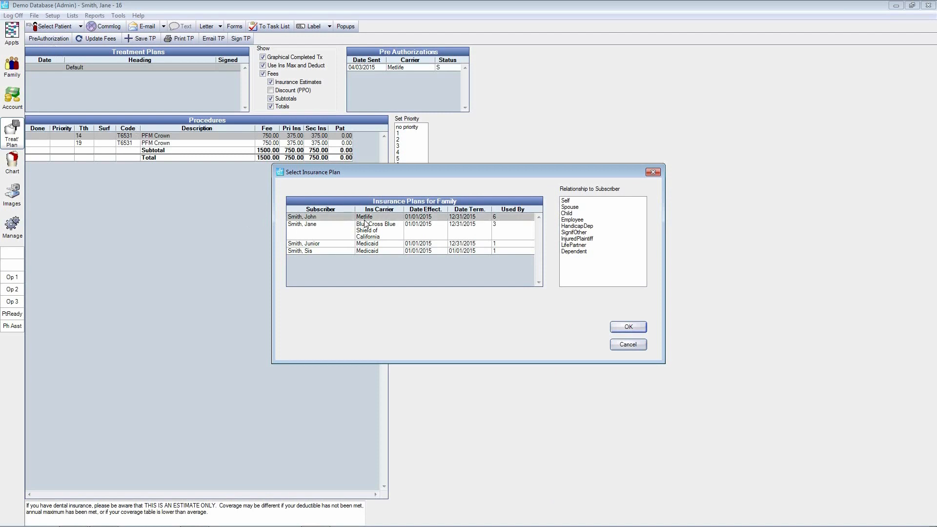
pyautogui.click(574, 207)
pyautogui.click(629, 328)
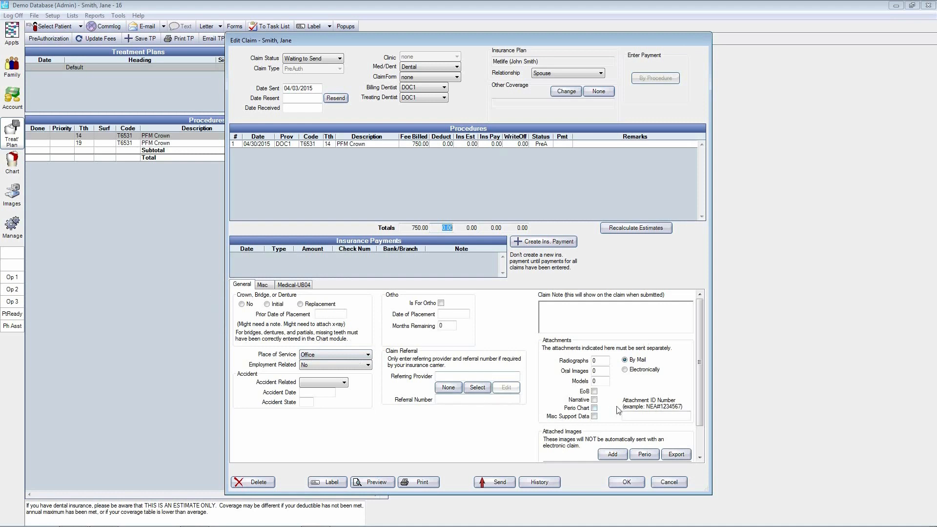
pyautogui.click(625, 370)
pyautogui.click(627, 483)
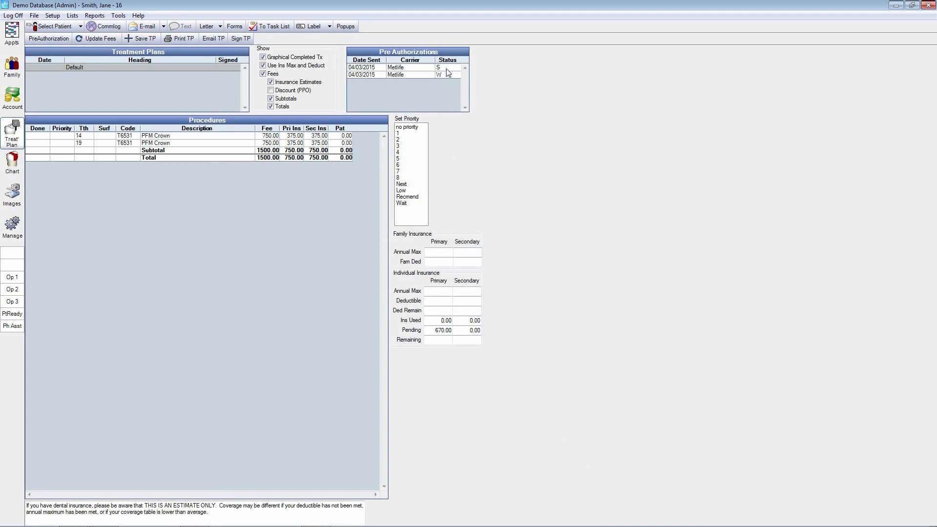
# Step: Save the current treatment plan as a dated proposal and open it for signing
pyautogui.click(142, 39)
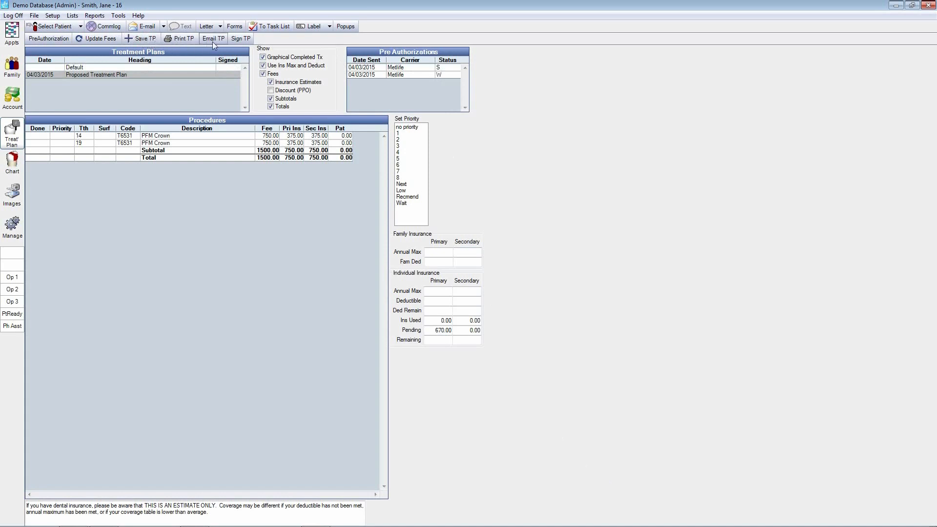
pyautogui.click(241, 39)
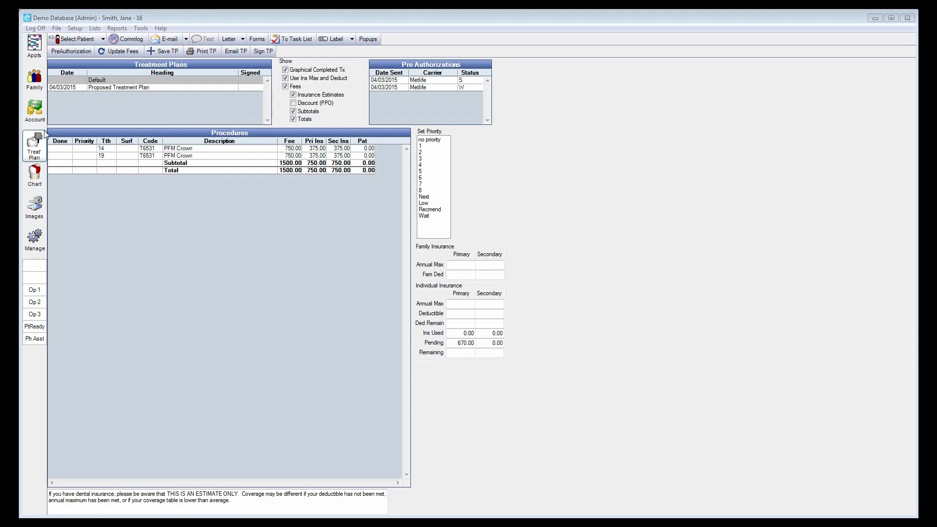
# Step: Create a new insurance claim from the patient's account for the unsent 04/03/2015 composite on tooth 17
pyautogui.click(34, 117)
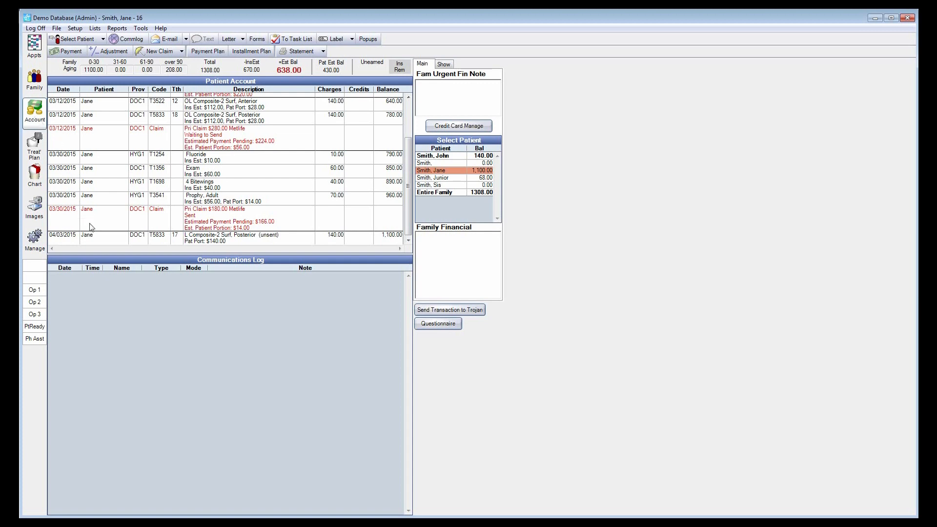
pyautogui.click(115, 241)
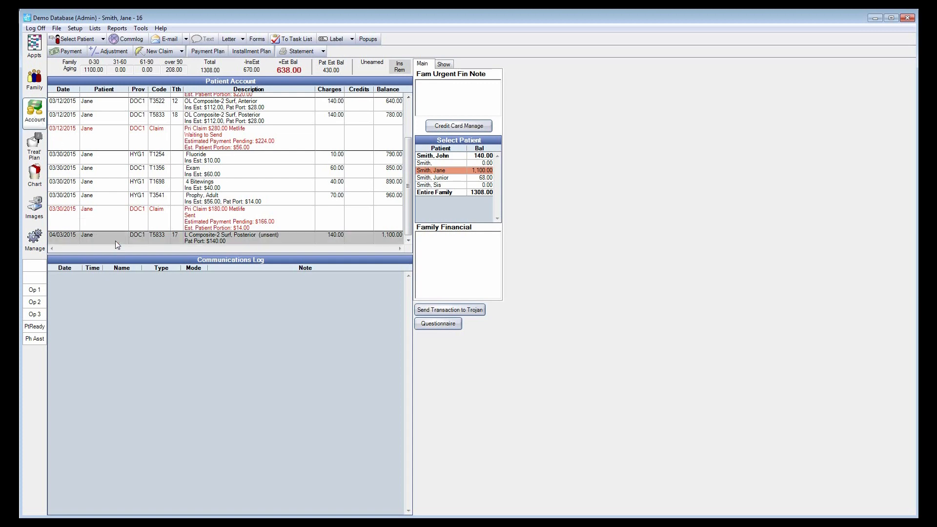
pyautogui.click(161, 52)
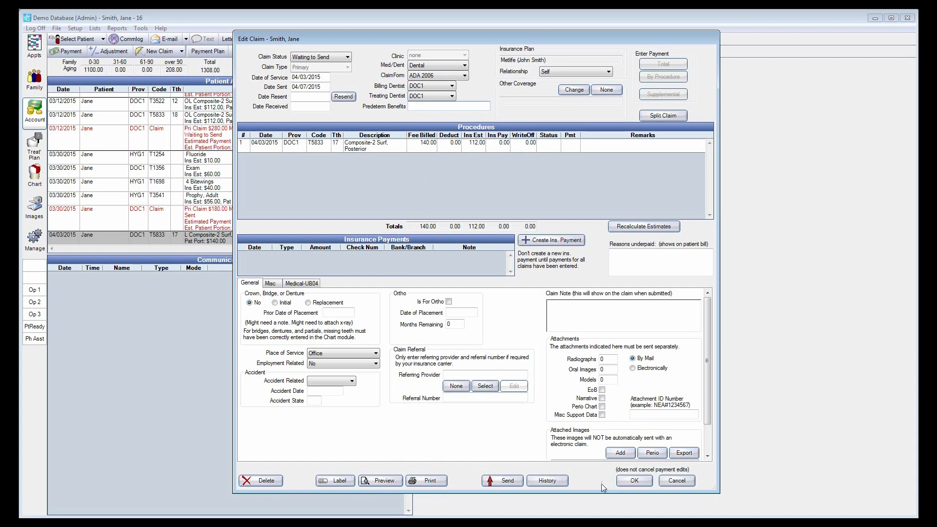
# Step: Set the new claim's relationship to subscriber to Spouse and save the claim
pyautogui.click(630, 482)
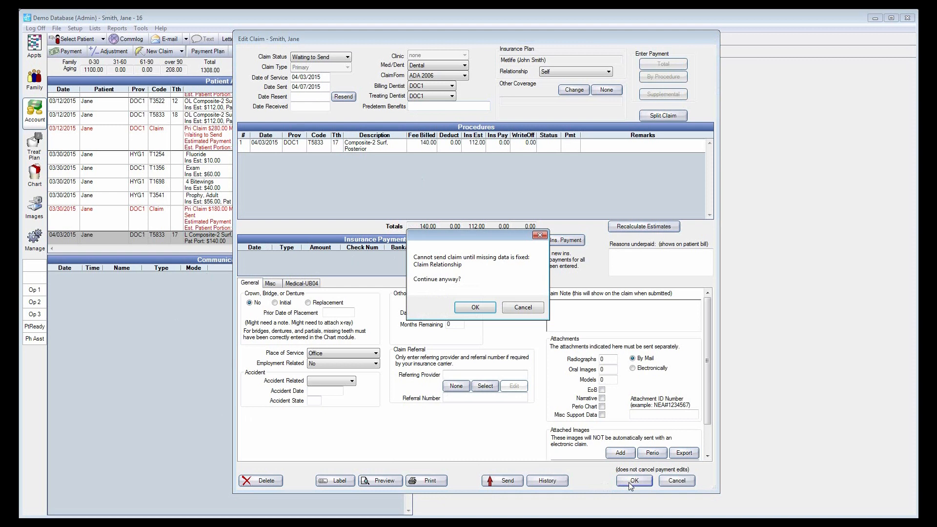
pyautogui.click(520, 308)
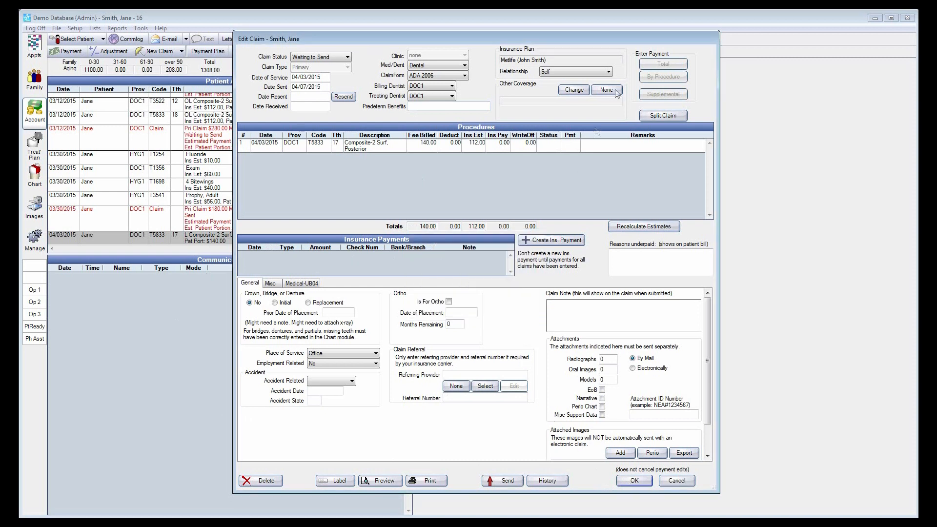
pyautogui.click(609, 72)
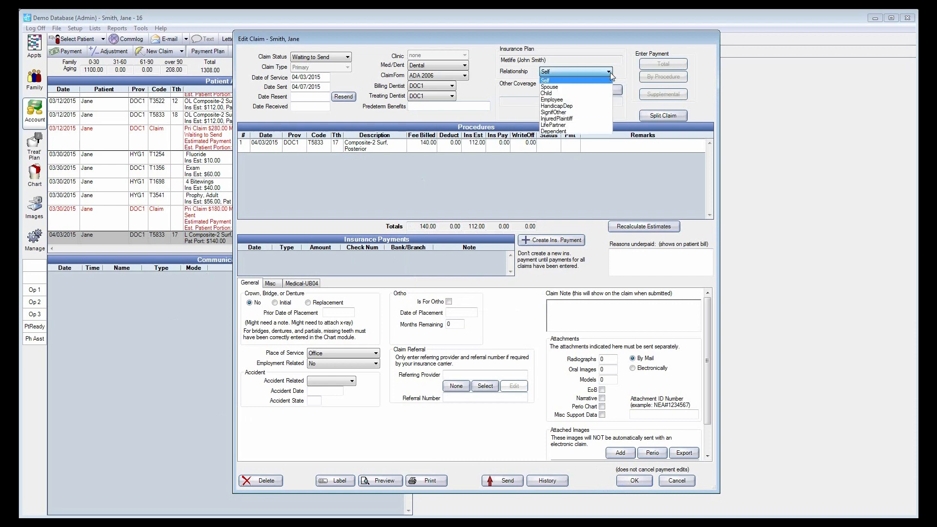
pyautogui.click(568, 87)
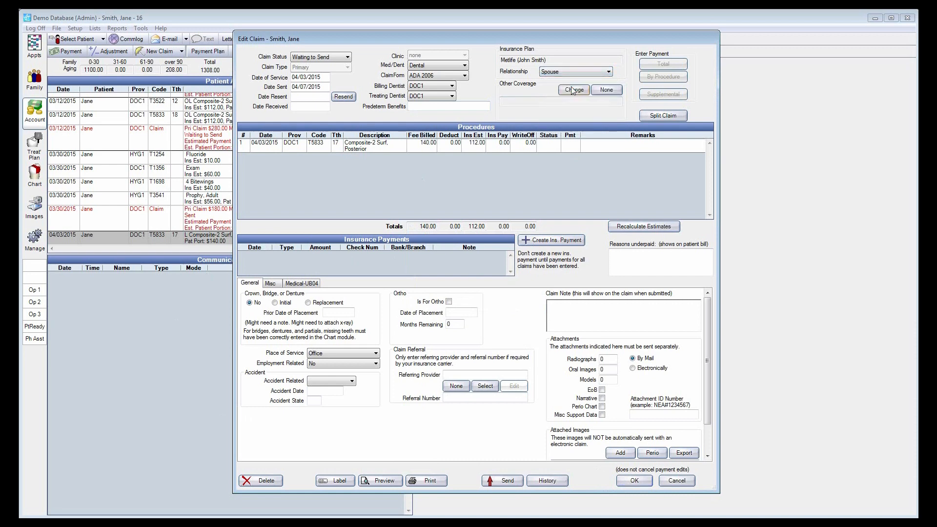
pyautogui.click(632, 482)
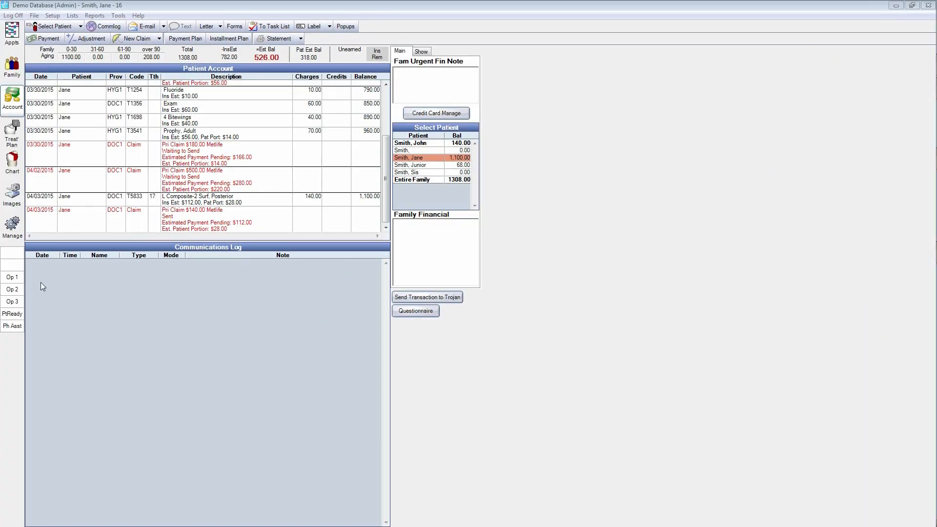
# Step: View the claims waiting to send in the Manage module and preview the printed form of the 03/30/2015 Metlife claim
pyautogui.click(12, 232)
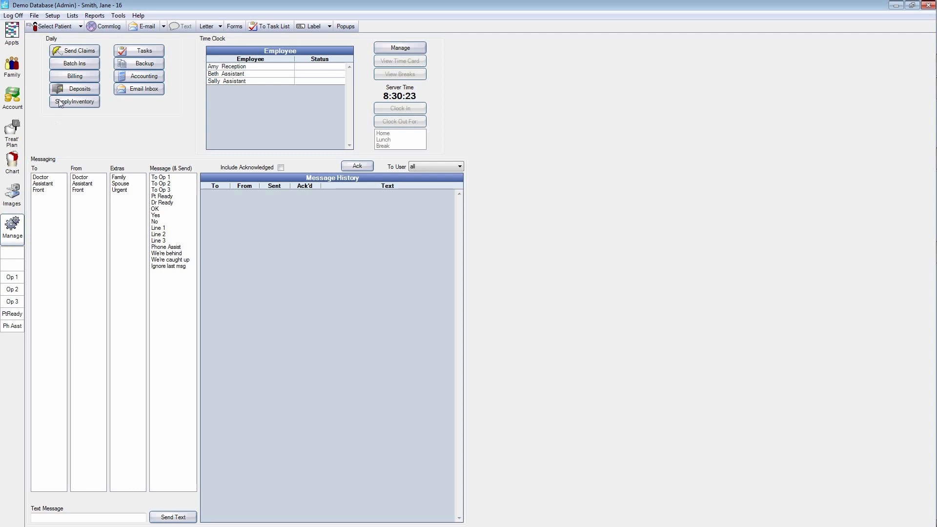
pyautogui.click(81, 55)
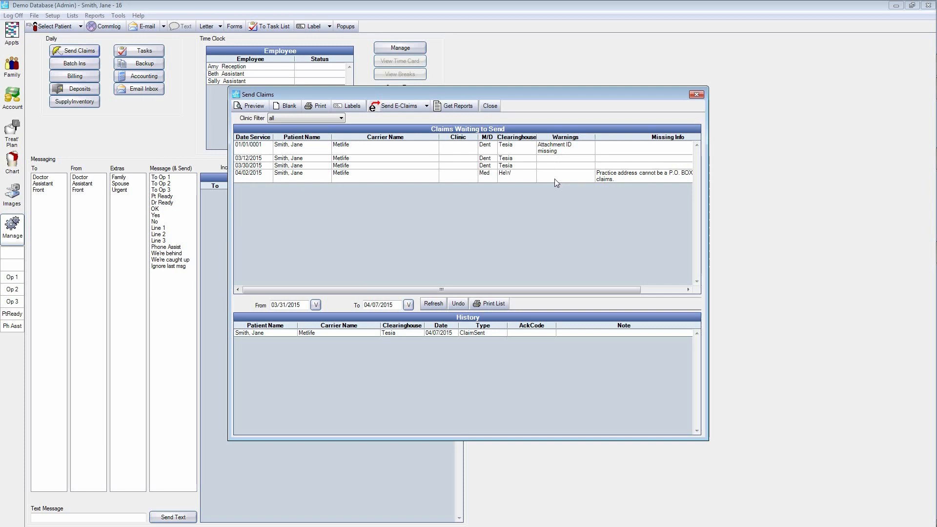
pyautogui.click(472, 166)
pyautogui.doubleClick(471, 166)
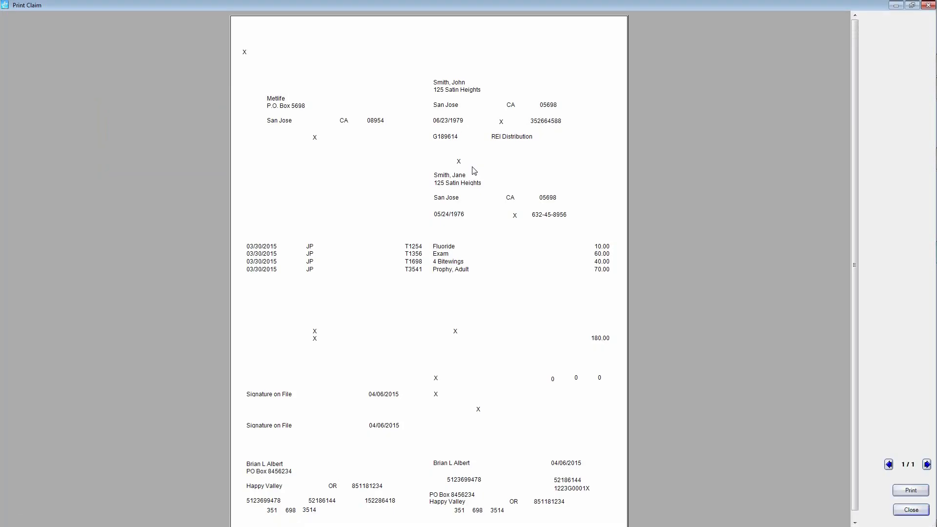
pyautogui.click(911, 510)
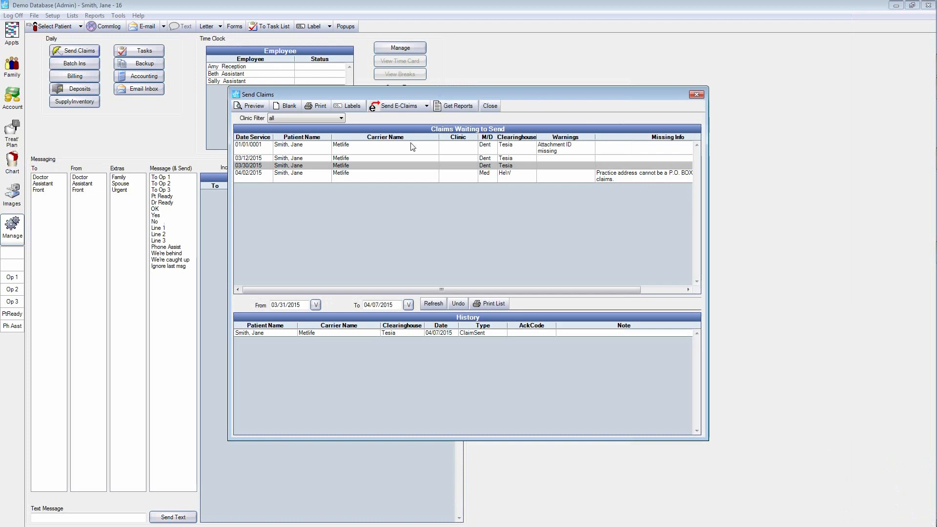
# Step: Select all Metlife dental claims waiting to send, and try to return the sent claim in the history to Waiting to Send
pyautogui.keyDown('ctrl'); pyautogui.click(404, 155); pyautogui.keyUp('ctrl')
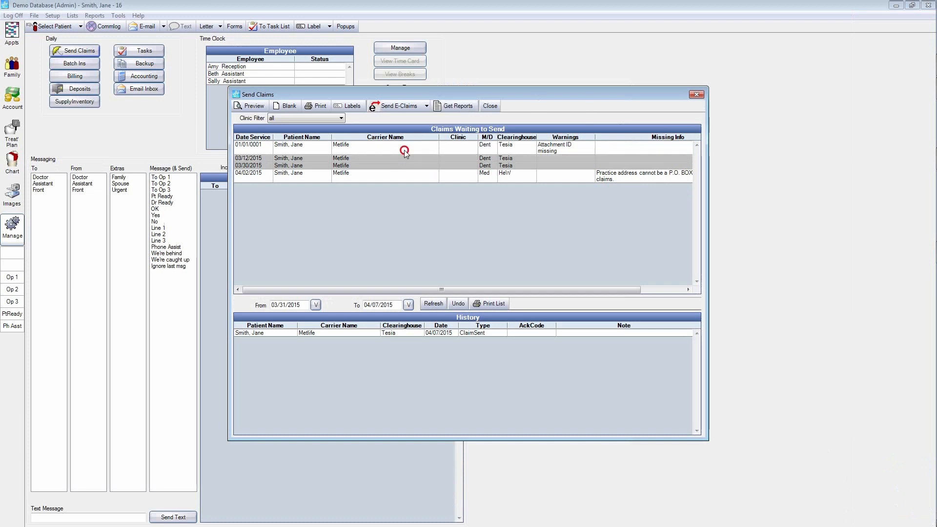
pyautogui.keyDown('ctrl'); pyautogui.click(404, 150); pyautogui.keyUp('ctrl')
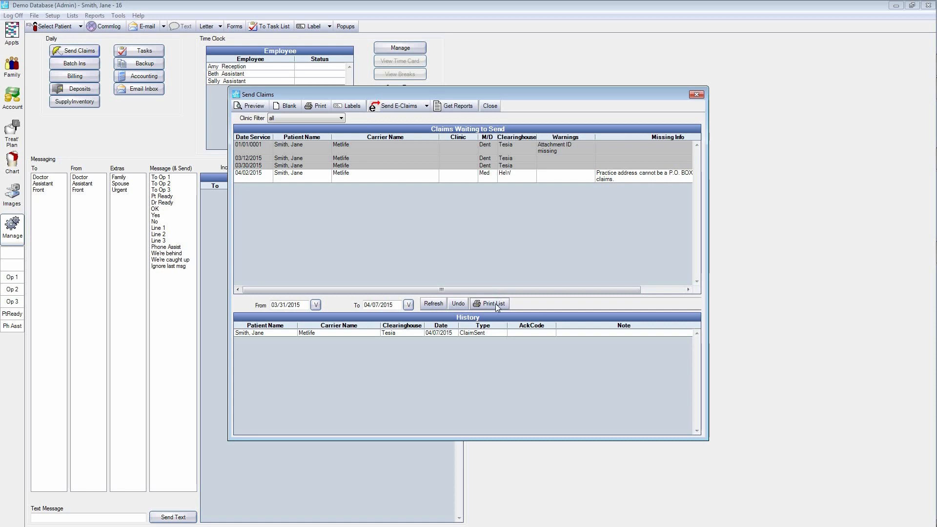
pyautogui.click(473, 334)
pyautogui.click(457, 304)
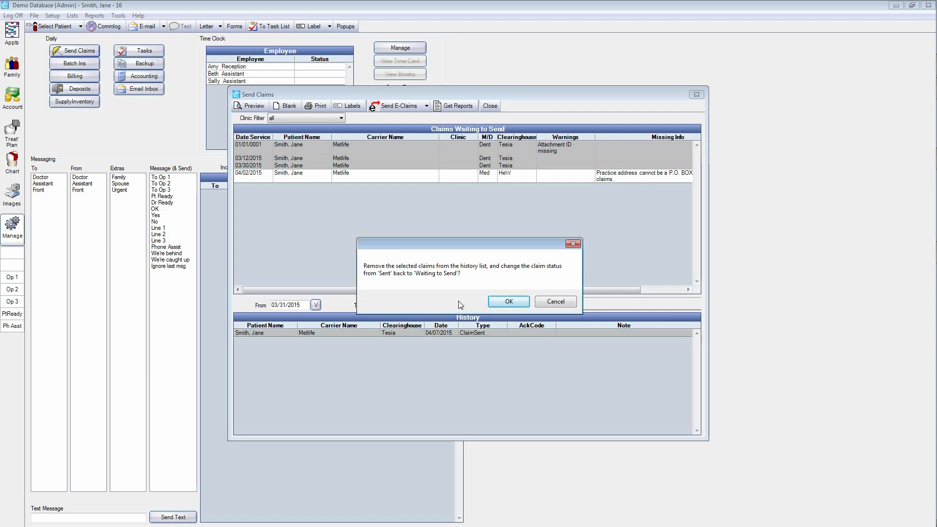
pyautogui.click(506, 301)
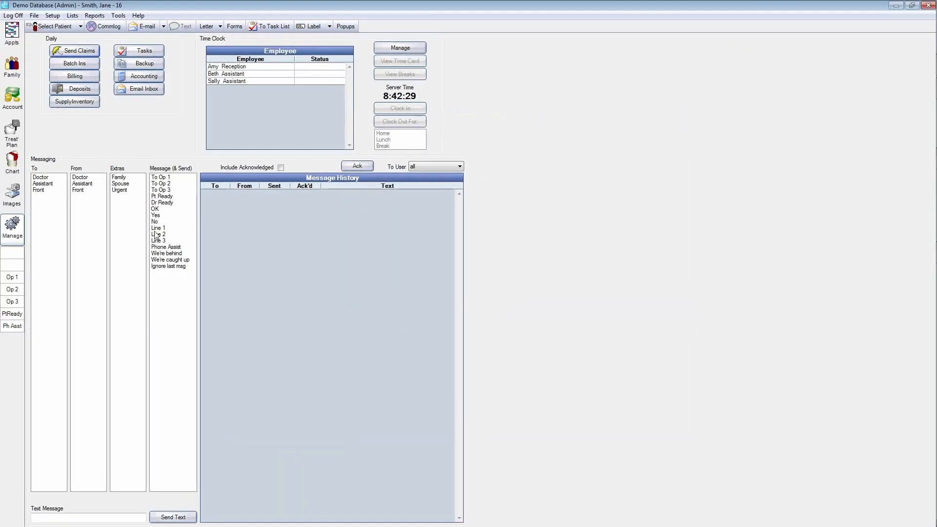
# Step: View the patient's document folders in the Images module and browse the files available for import without importing any
pyautogui.click(18, 207)
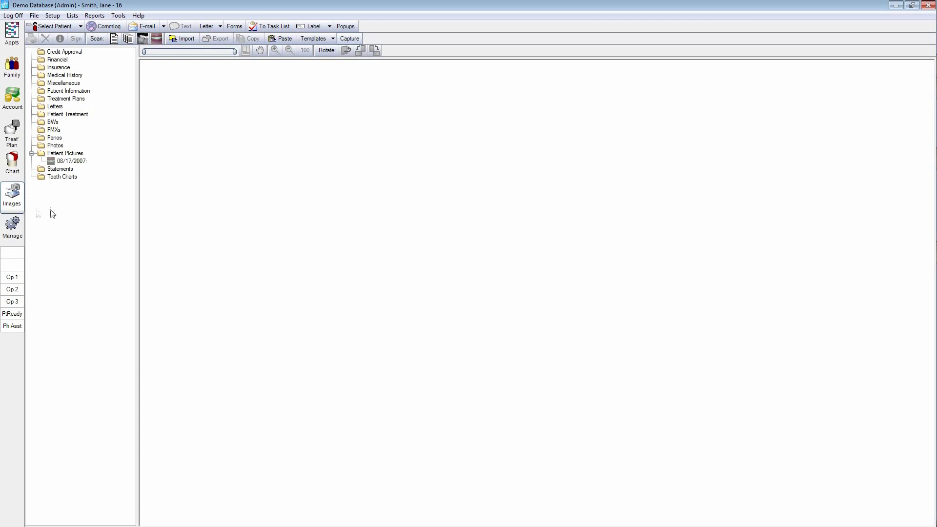
pyautogui.click(179, 39)
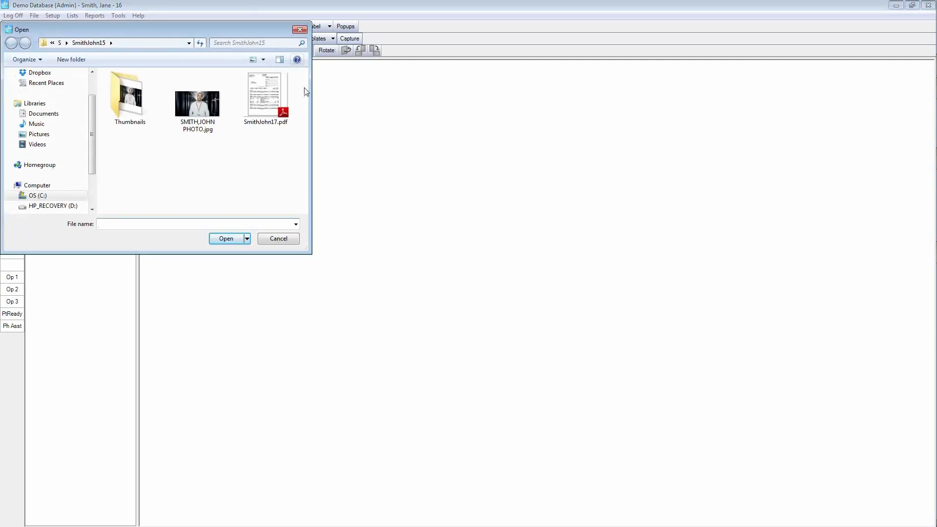
pyautogui.click(288, 239)
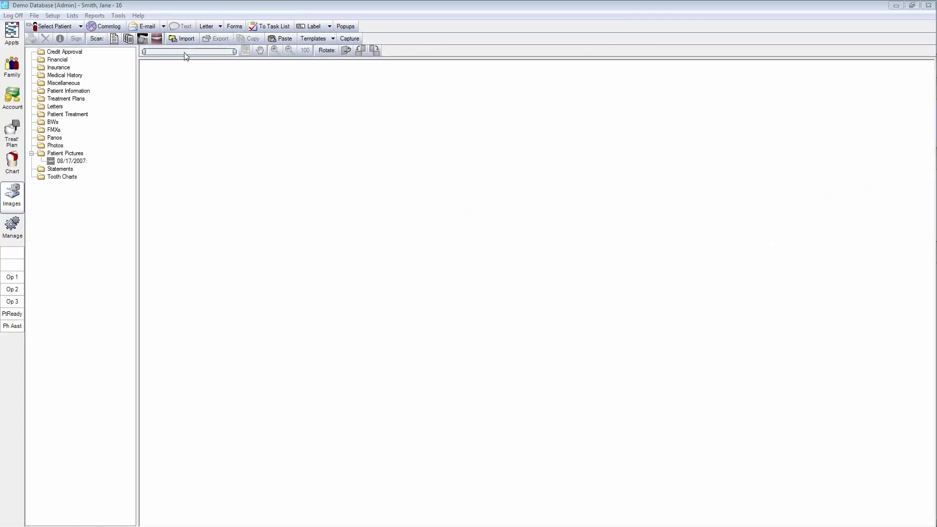
# Step: Open the patient's sent 04/03/2015 Metlife claim from the account and receive 112.00 by procedure for the composite on tooth 17
pyautogui.click(13, 104)
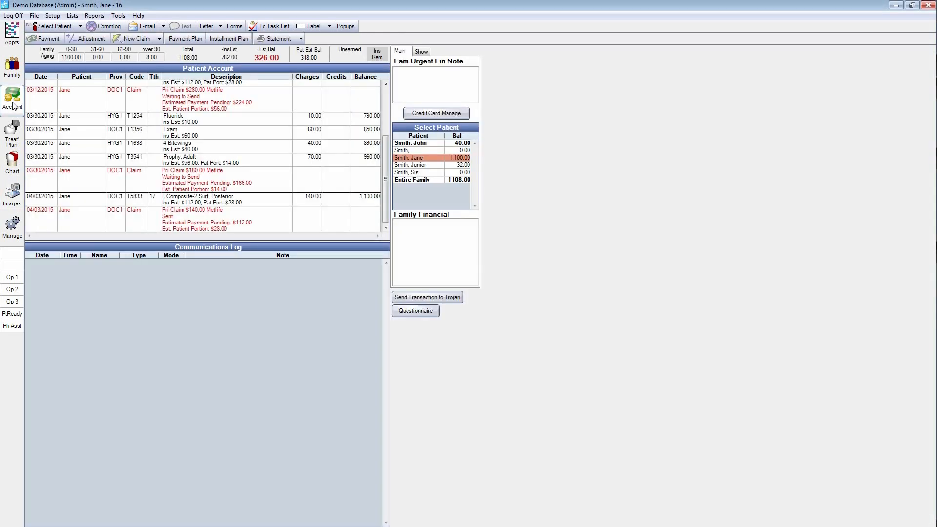
pyautogui.click(89, 218)
pyautogui.doubleClick(89, 218)
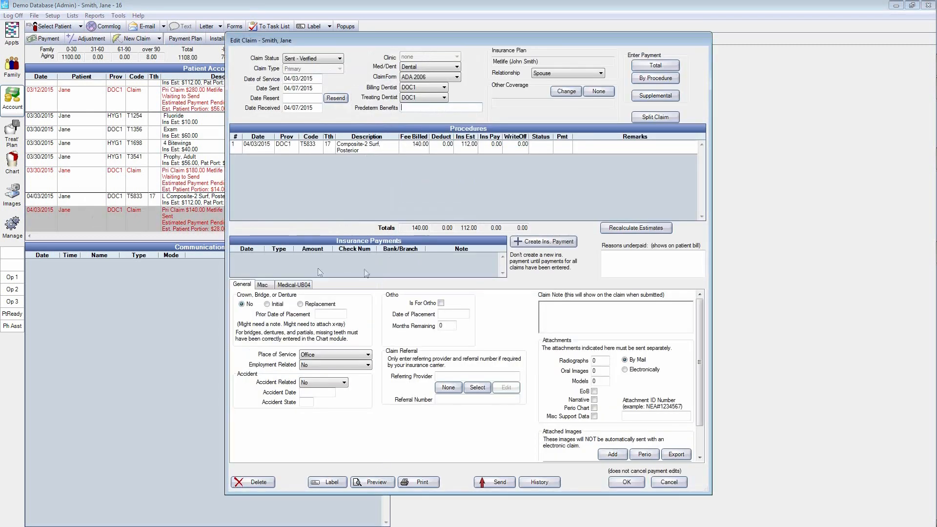
pyautogui.click(650, 81)
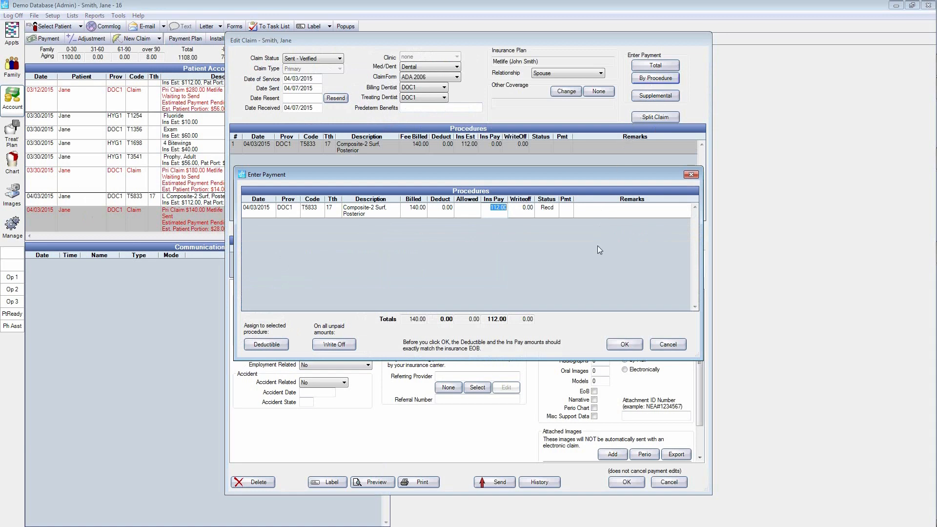
pyautogui.click(625, 344)
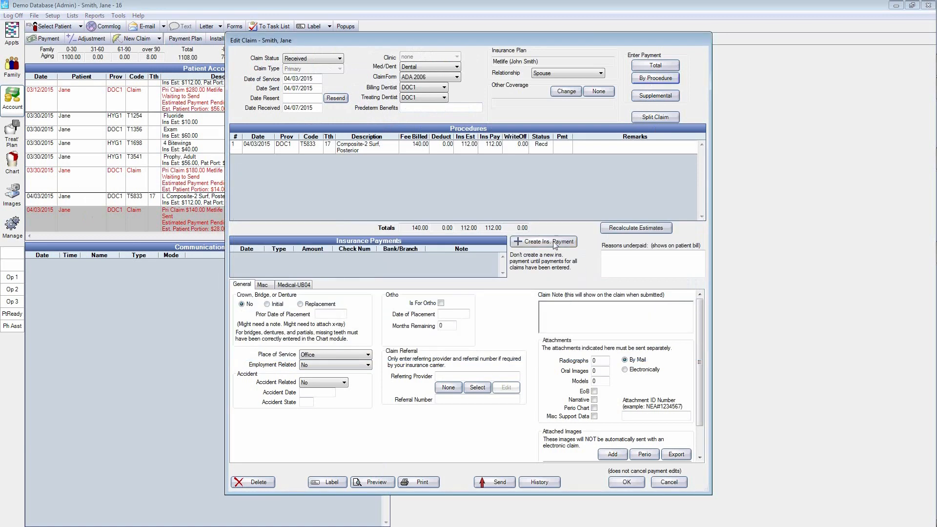
# Step: Create the 112.00 EFT insurance payment from Metlife for this claim with check number 1234 and save it
pyautogui.click(555, 242)
pyautogui.write('1234')
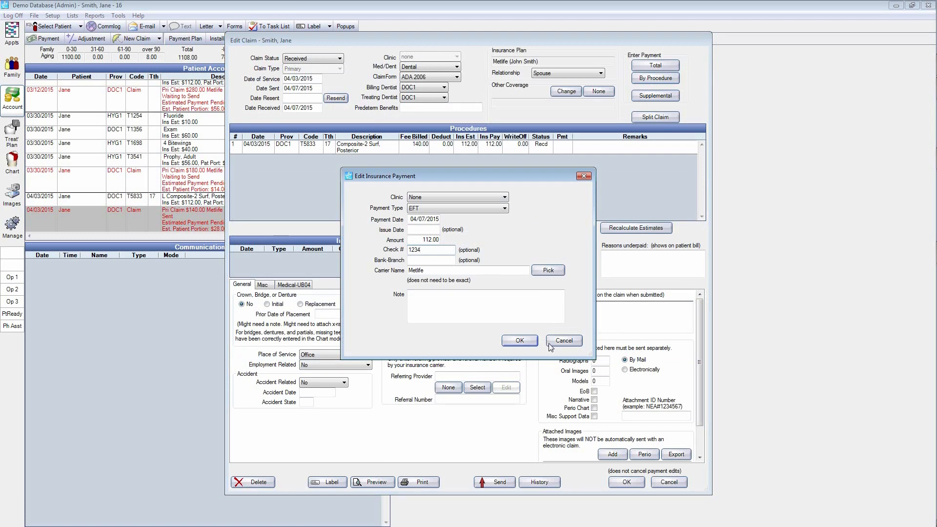
pyautogui.click(521, 341)
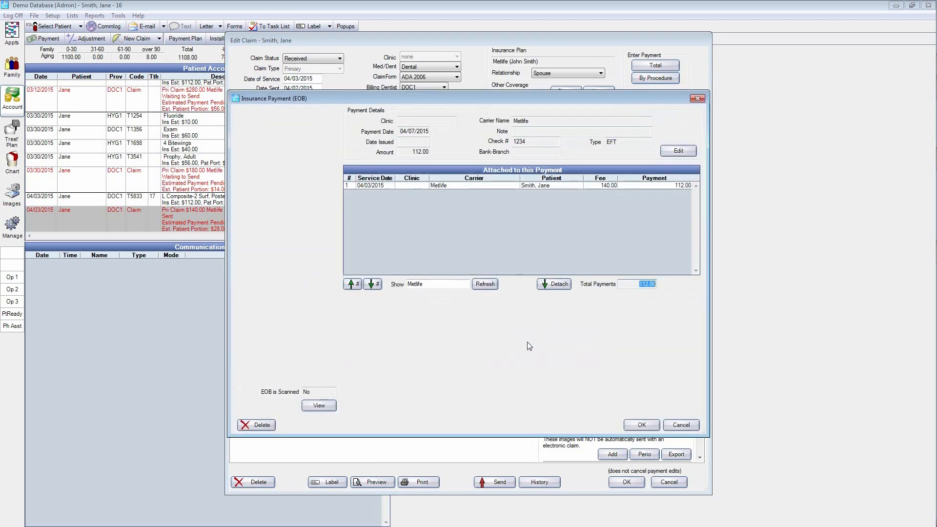
pyautogui.click(642, 425)
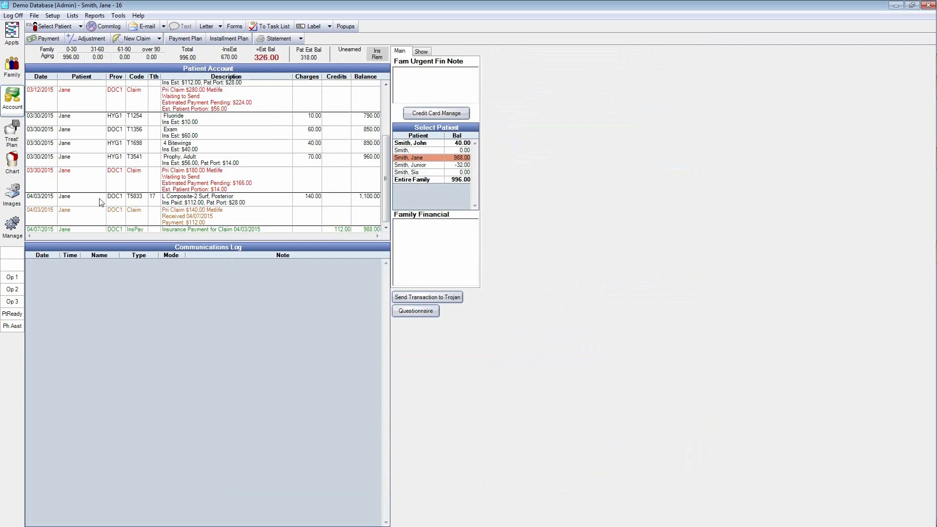
# Step: Start a patient payment of 100 by check with check number 1234
pyautogui.click(51, 39)
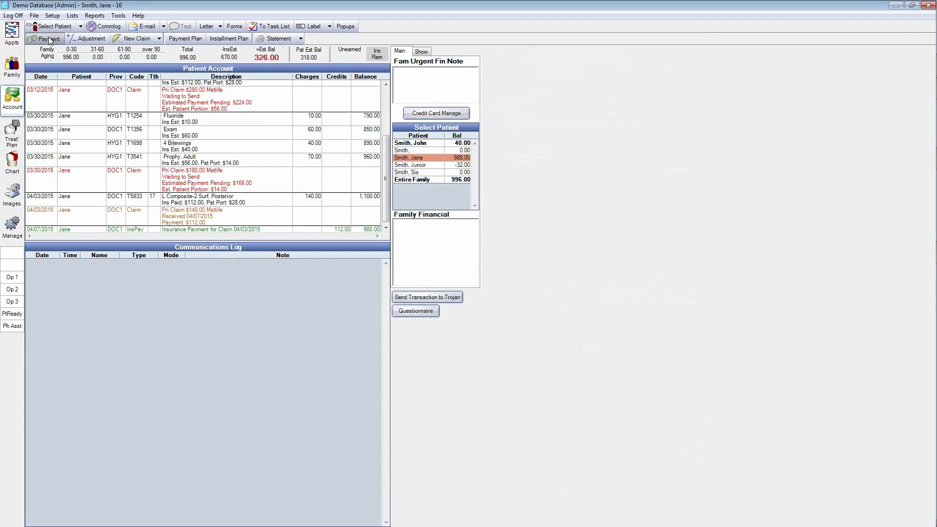
pyautogui.write('100')
pyautogui.click(297, 189)
pyautogui.write('1234')
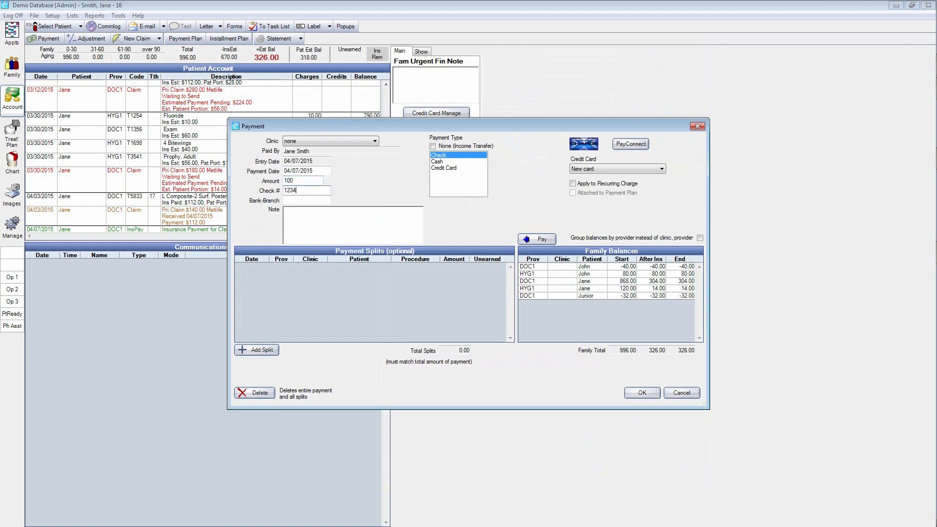
# Step: Allocate a 20.00 split of the payment to the family's guarantor and save the payment
pyautogui.click(276, 352)
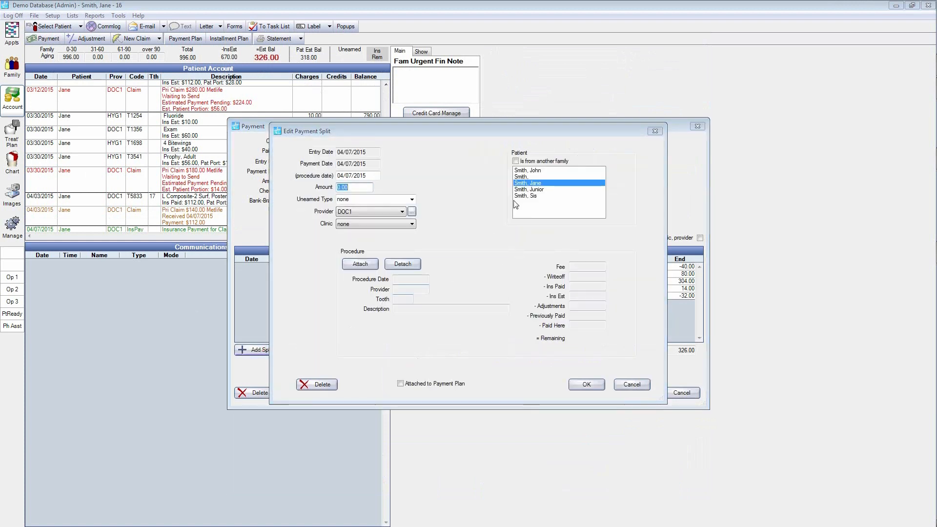
pyautogui.click(531, 170)
pyautogui.click(347, 187)
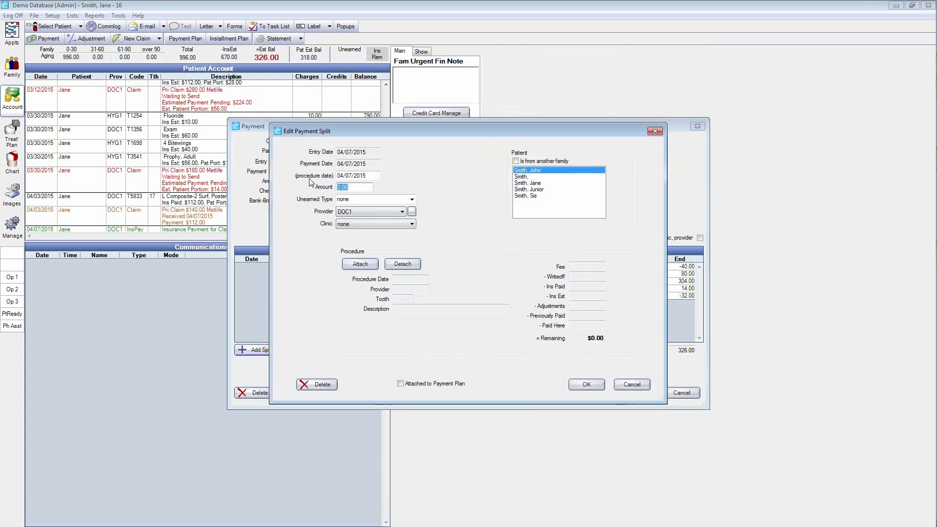
pyautogui.write('20')
pyautogui.click(585, 385)
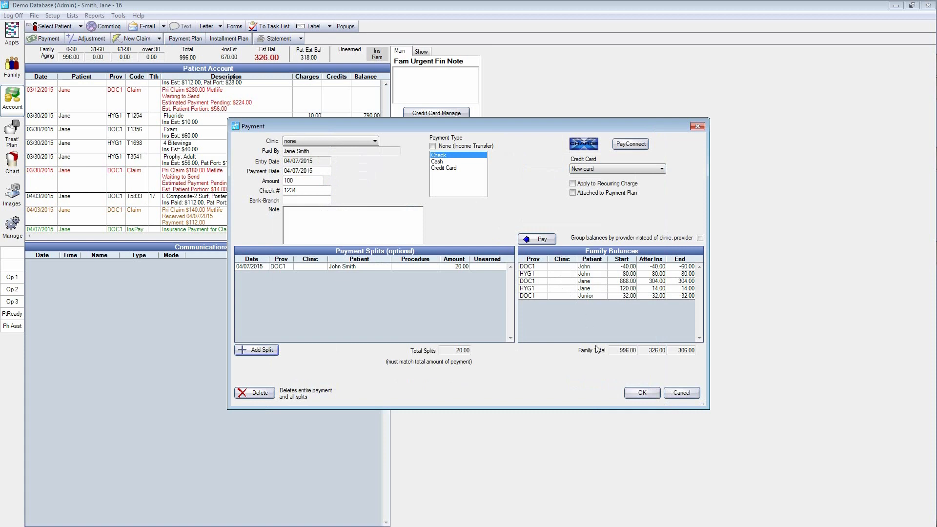
pyautogui.click(644, 393)
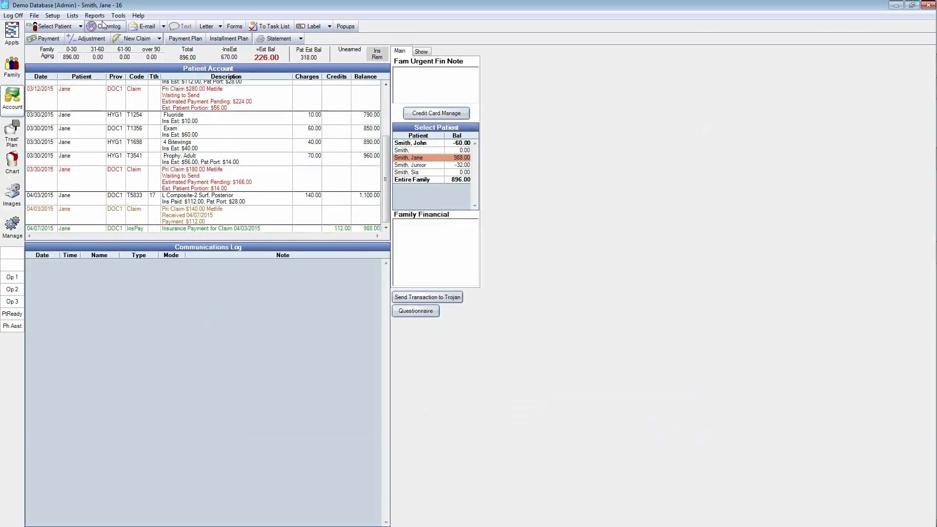
# Step: View the Production and Income report for this month
pyautogui.click(100, 18)
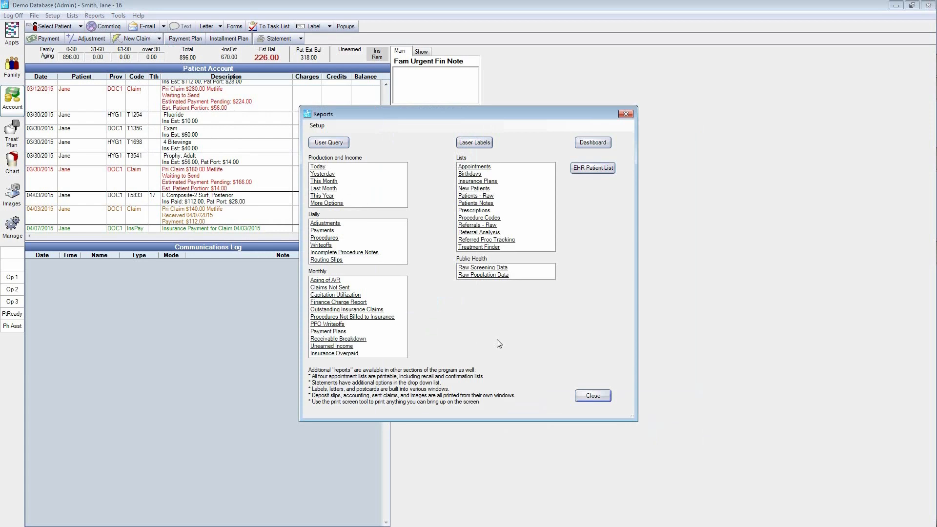
pyautogui.click(332, 181)
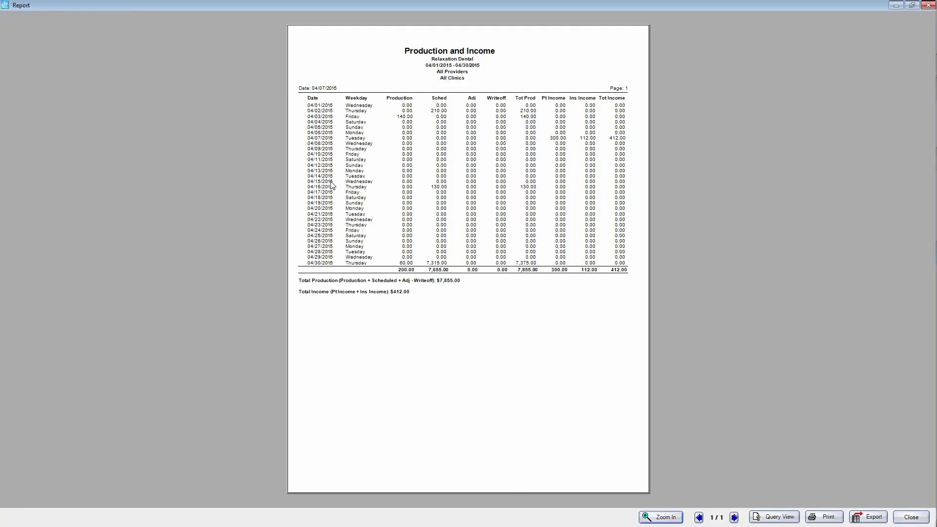
pyautogui.click(911, 517)
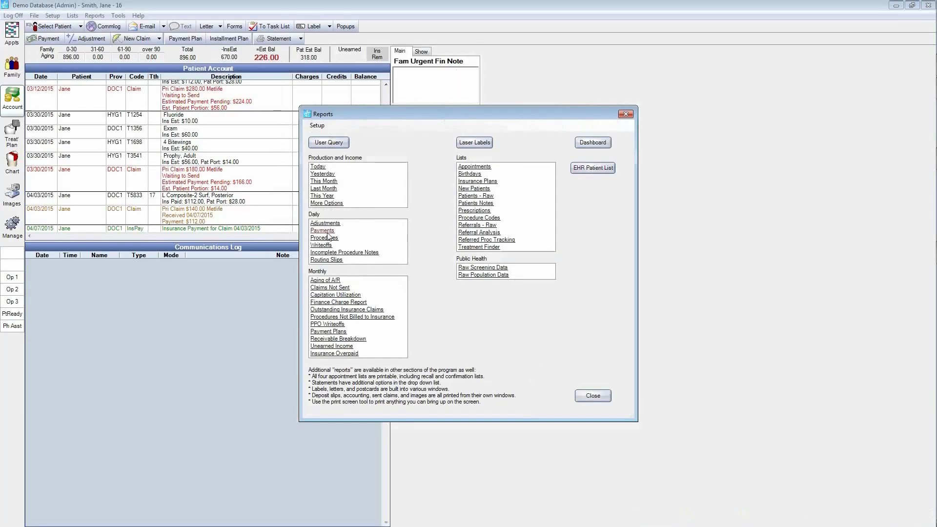
# Step: Run and view the Daily Payments report grouped by check for all providers and clinics, starting from an earlier month
pyautogui.click(324, 231)
pyautogui.click(290, 175)
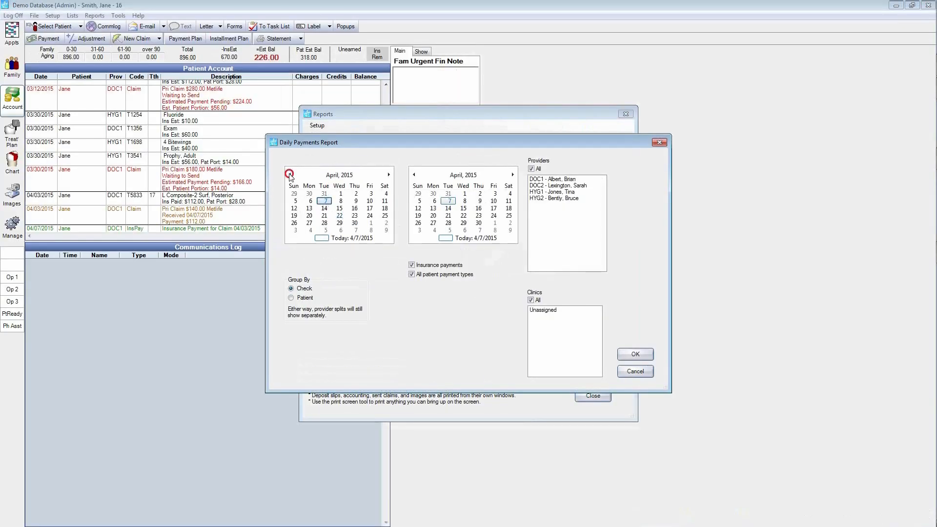
pyautogui.click(639, 355)
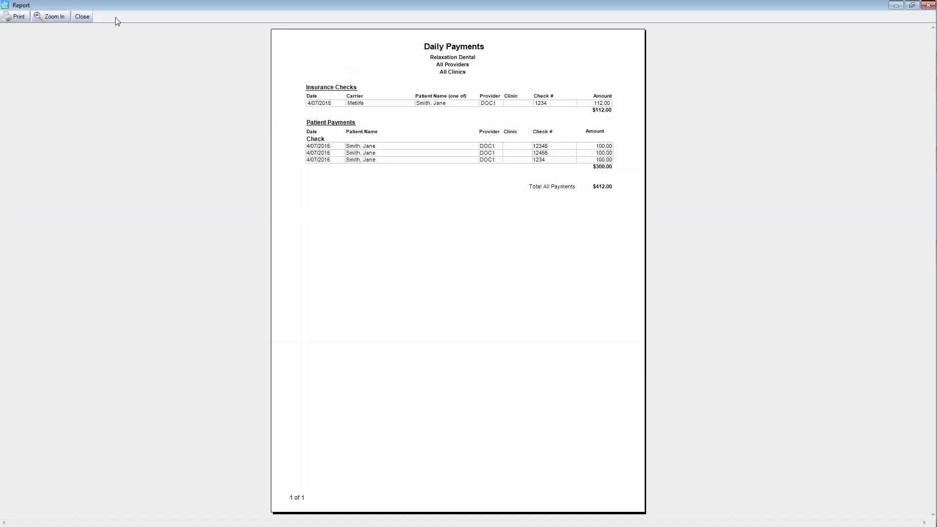
pyautogui.click(89, 20)
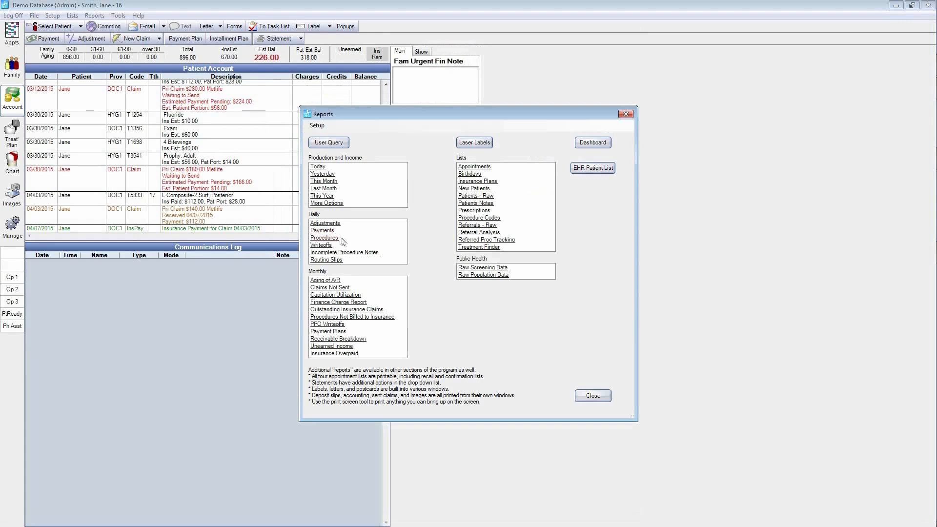
# Step: Run and view the Daily Procedures report of individual procedures from 03/01/2015 to 04/07/2015 for all providers and clinics
pyautogui.click(324, 238)
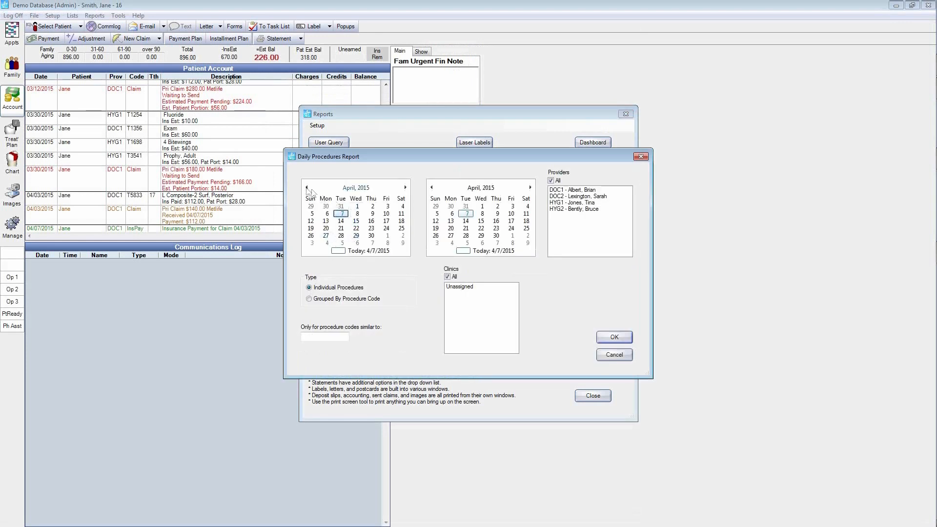
pyautogui.click(307, 188)
pyautogui.click(311, 213)
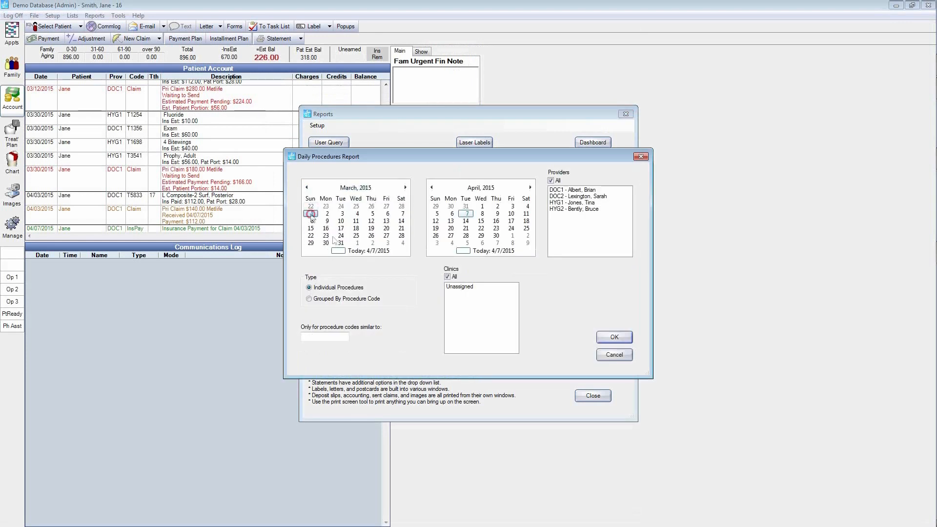
pyautogui.click(620, 339)
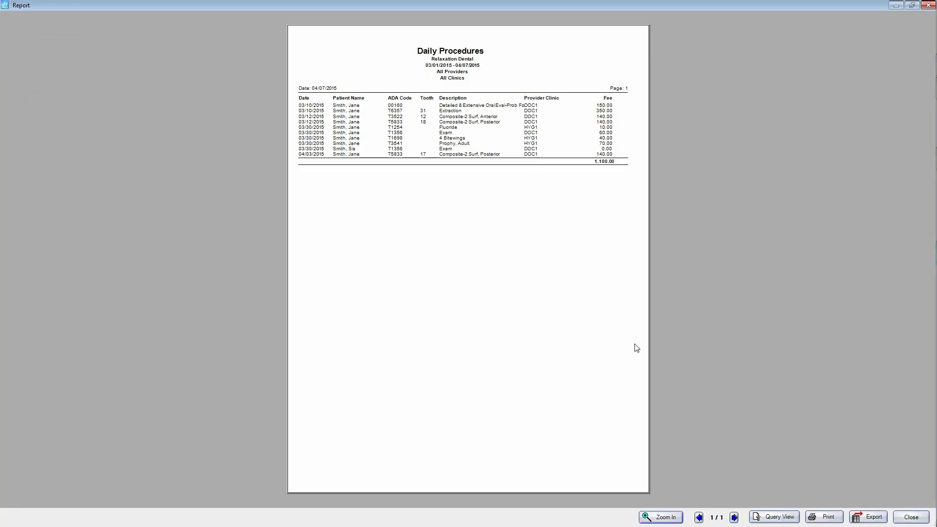
pyautogui.click(904, 517)
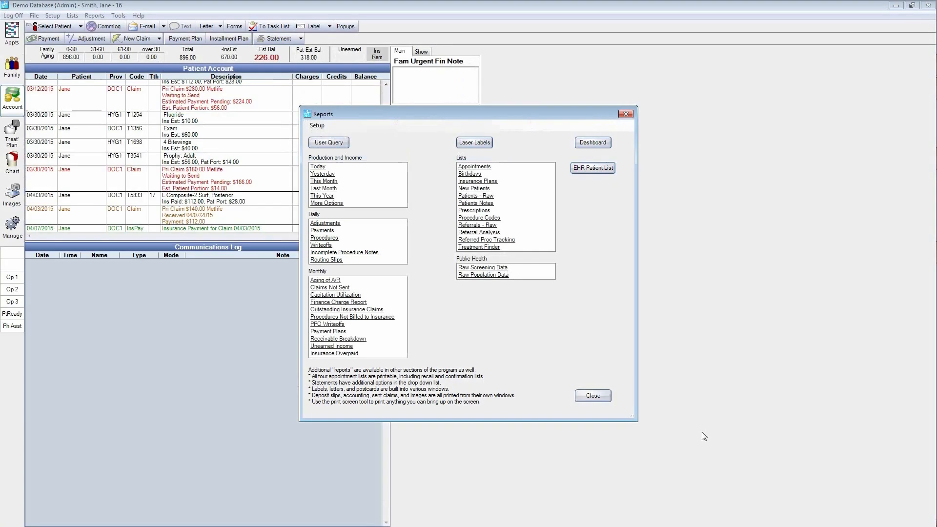
# Step: View the Aging of Accounts Receivable report as of 04/07/2015 for any balance, and close the reports list
pyautogui.click(325, 280)
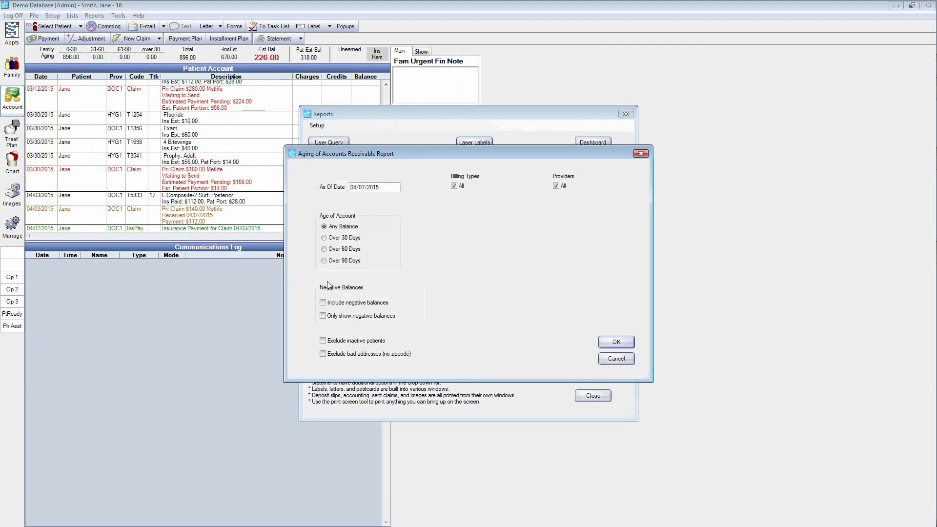
pyautogui.click(615, 342)
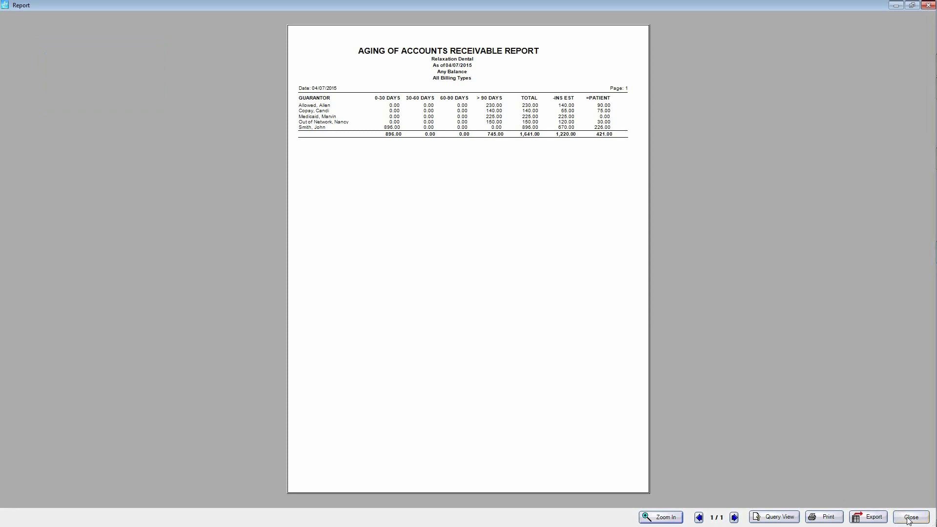
pyautogui.click(909, 518)
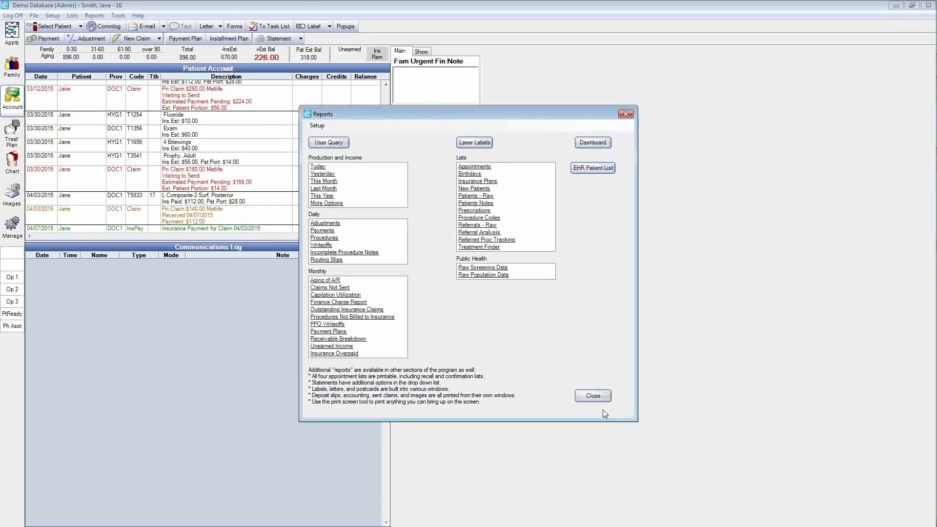
pyautogui.click(592, 397)
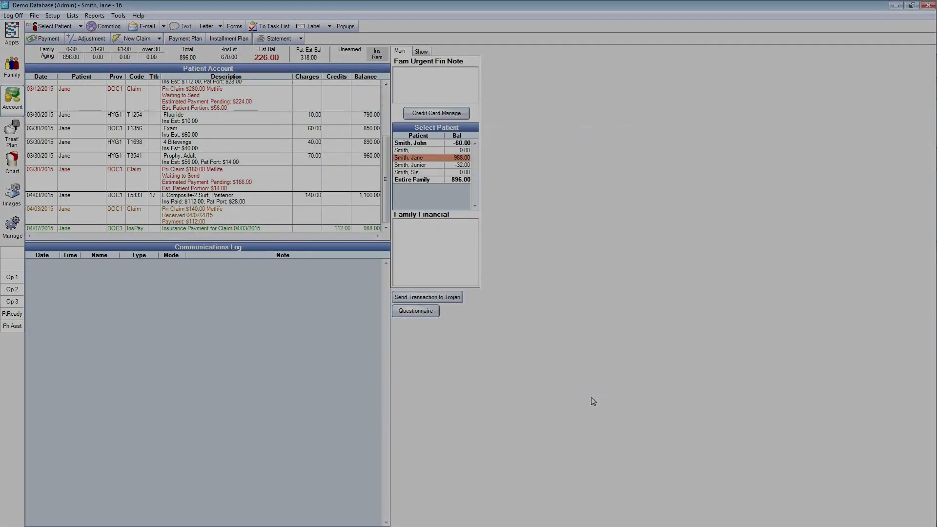